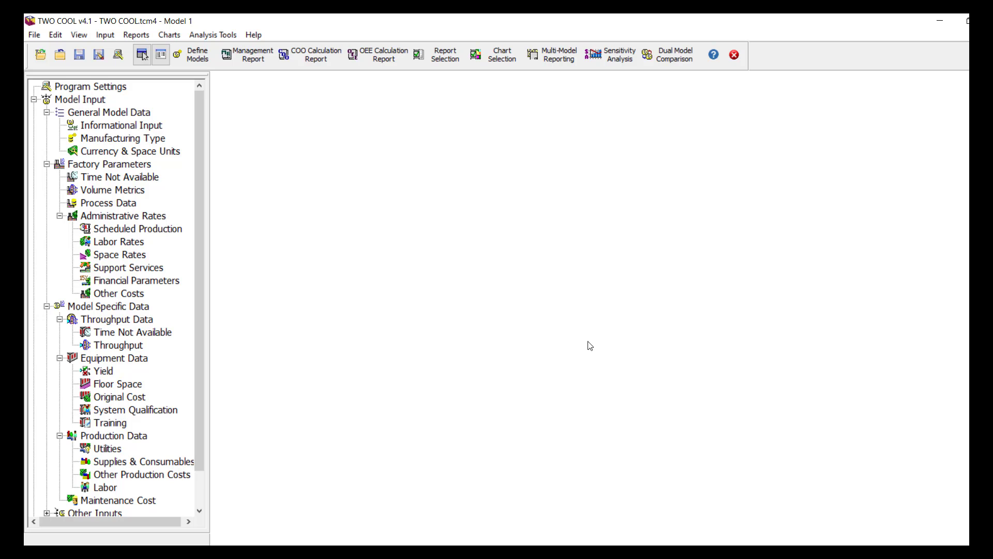
- Review Model 1's general data: informational input, manufacturing type, and currency and space units
left_click(160, 129)
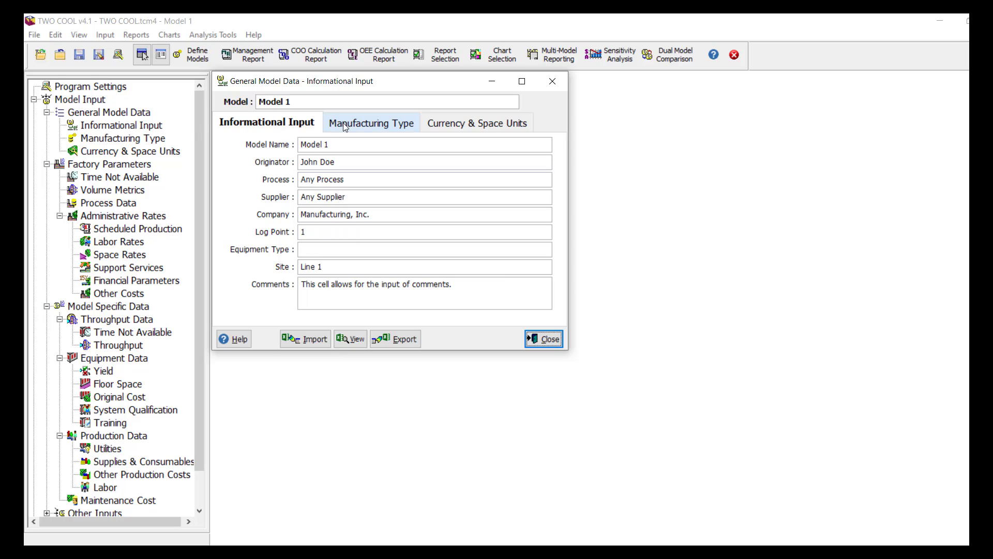
left_click(382, 123)
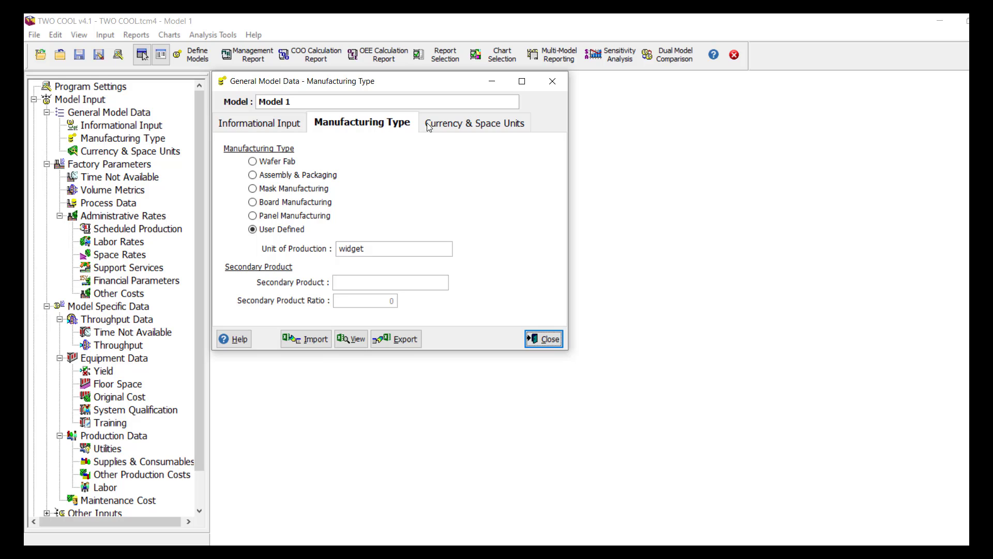
left_click(449, 124)
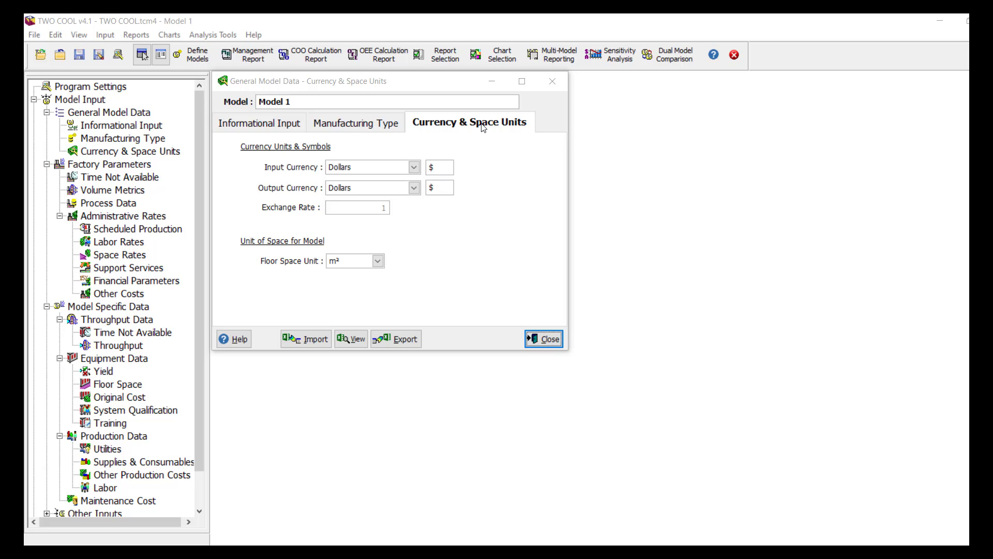
- Review the factory parameters for time not available, volume metrics and process data
left_click(142, 177)
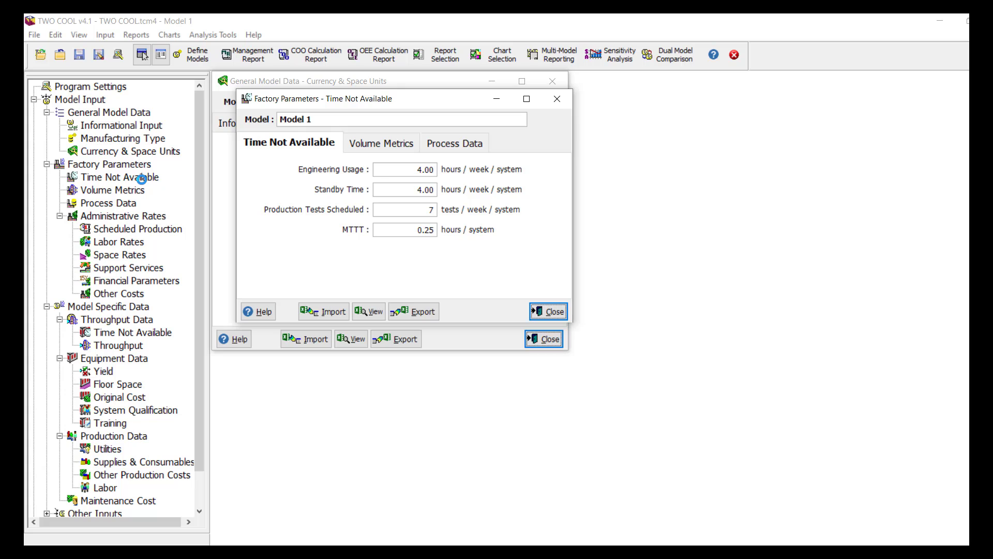
left_click(351, 142)
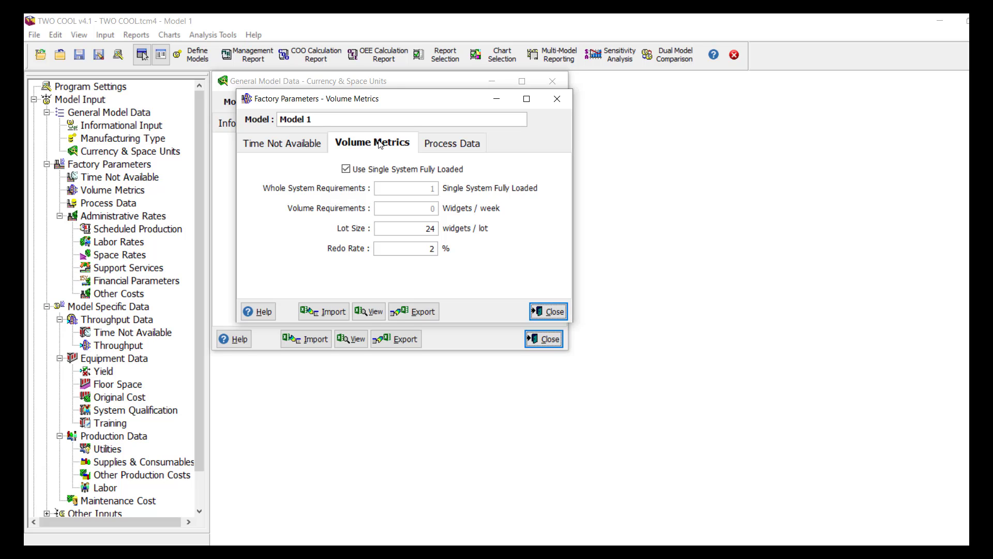
left_click(426, 144)
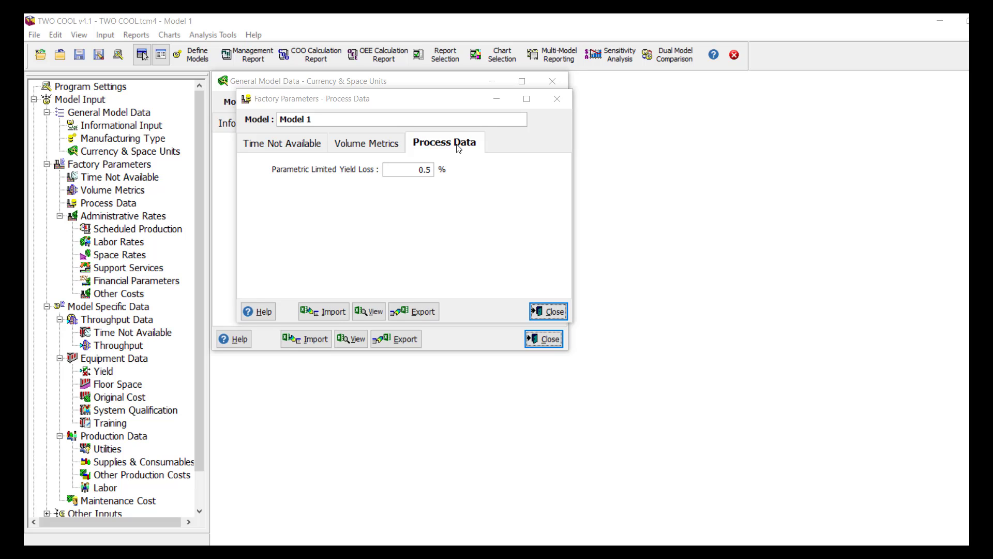
- Set scheduled production to 40 weekly hours per shift, 2 shifts per week and 350 annual production days, and save the update
left_click(178, 229)
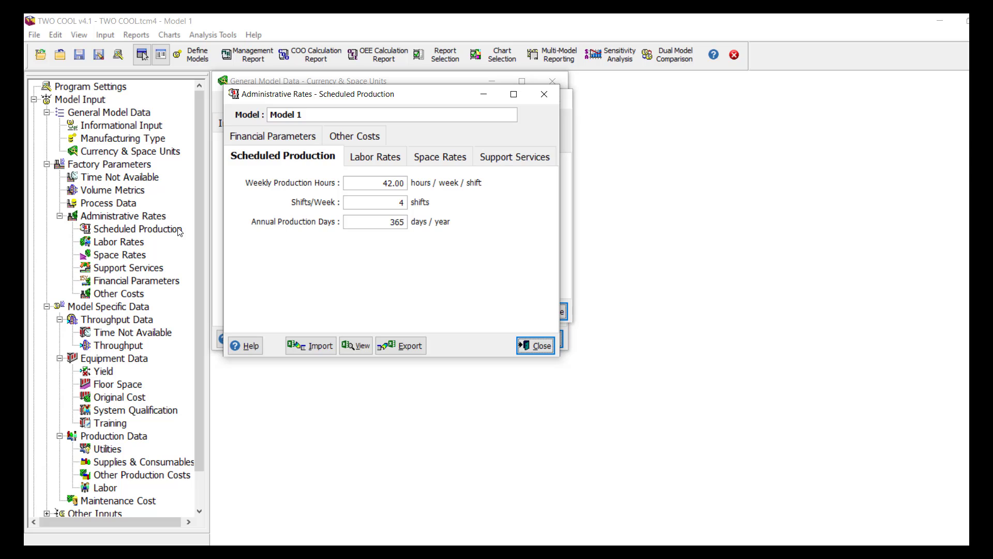
left_click(370, 184)
type("40.")
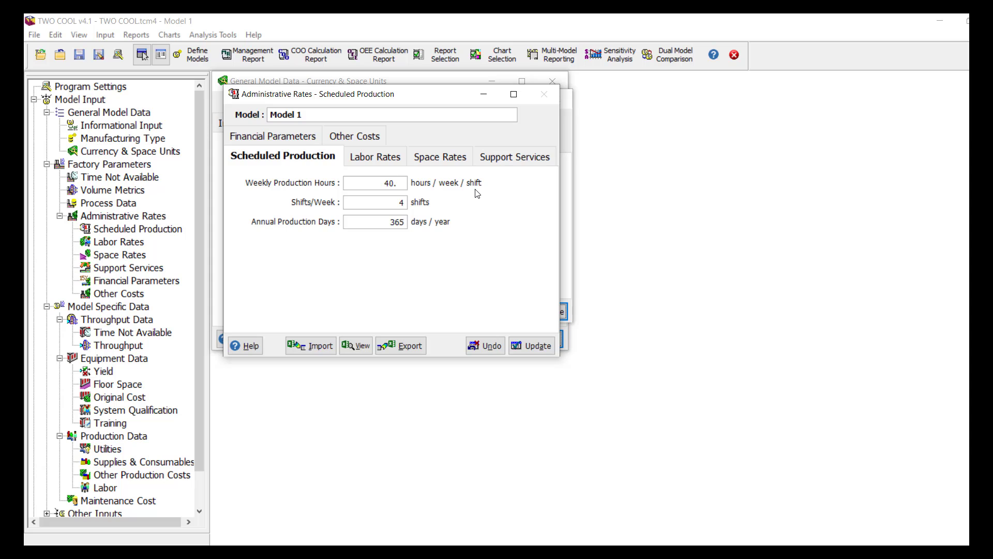
key("Tab")
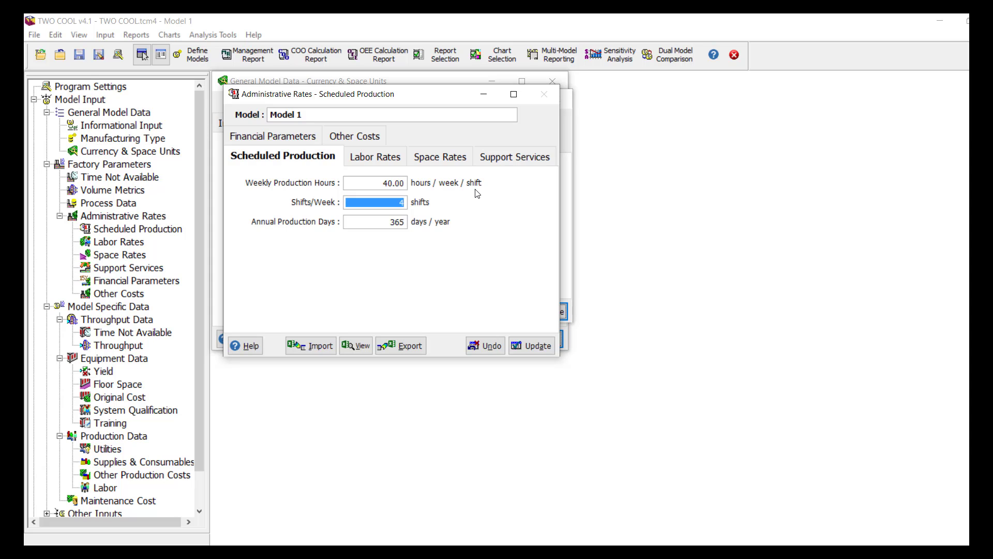
type("2")
key("Tab")
type("350")
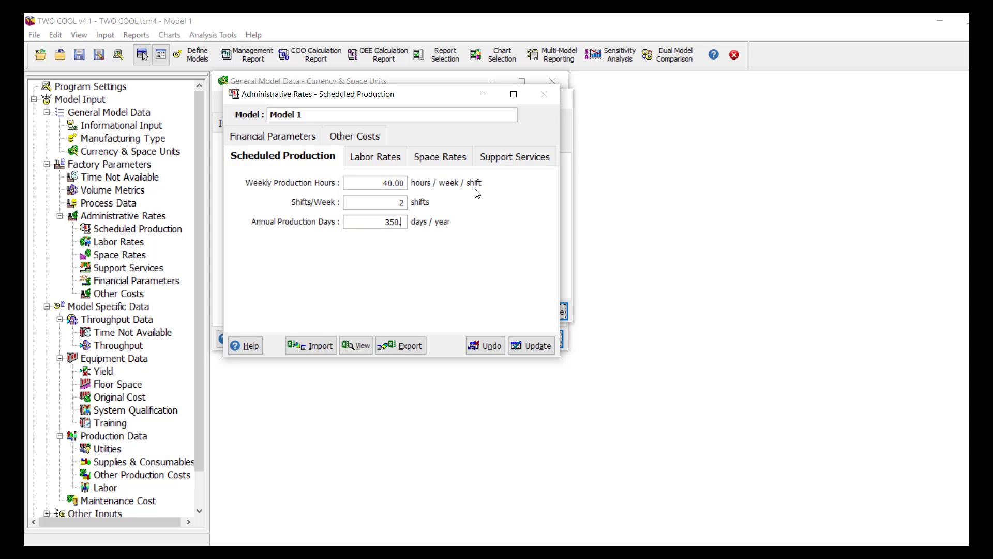
left_click(544, 349)
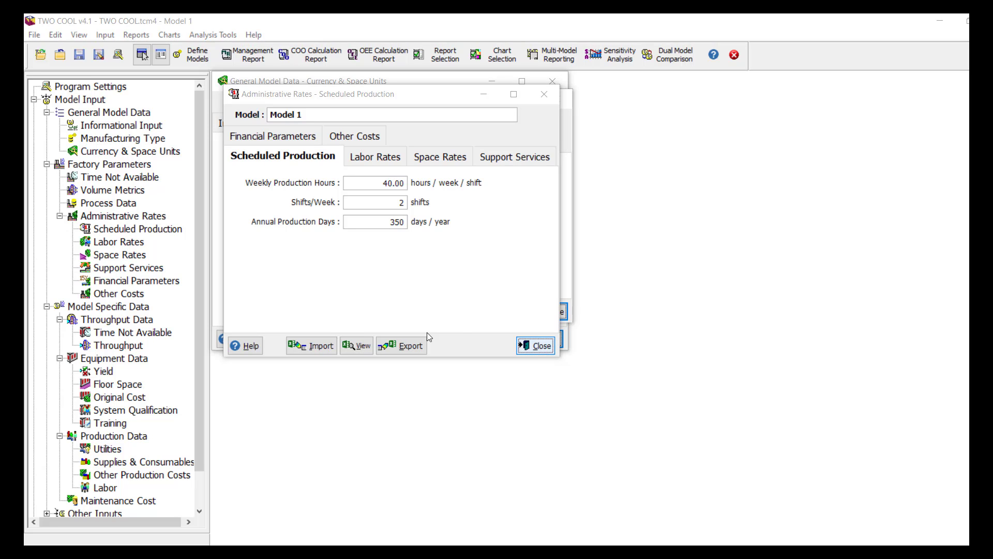
- Set operator and maintenance technician pay to $35 per hour, engineering salary to $125,000 and supervision salary to $90,000, and save the labor rates
left_click(364, 163)
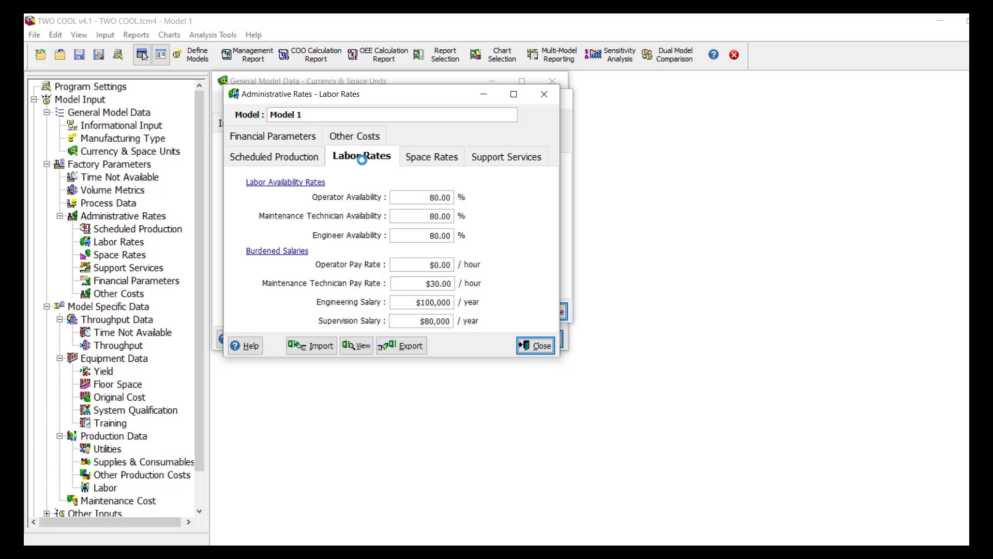
left_click(420, 264)
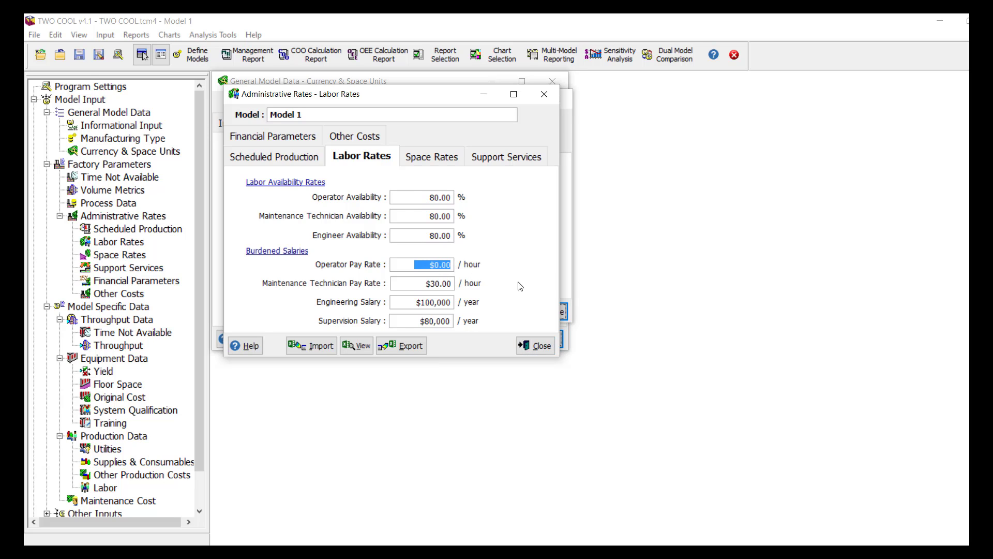
type("35 .")
key("Tab")
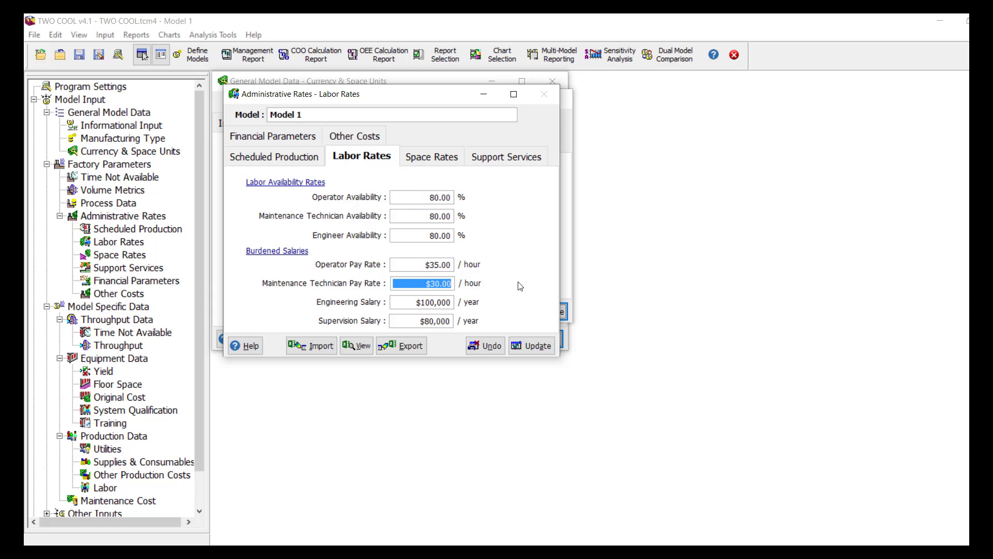
type("35 .")
key("Tab")
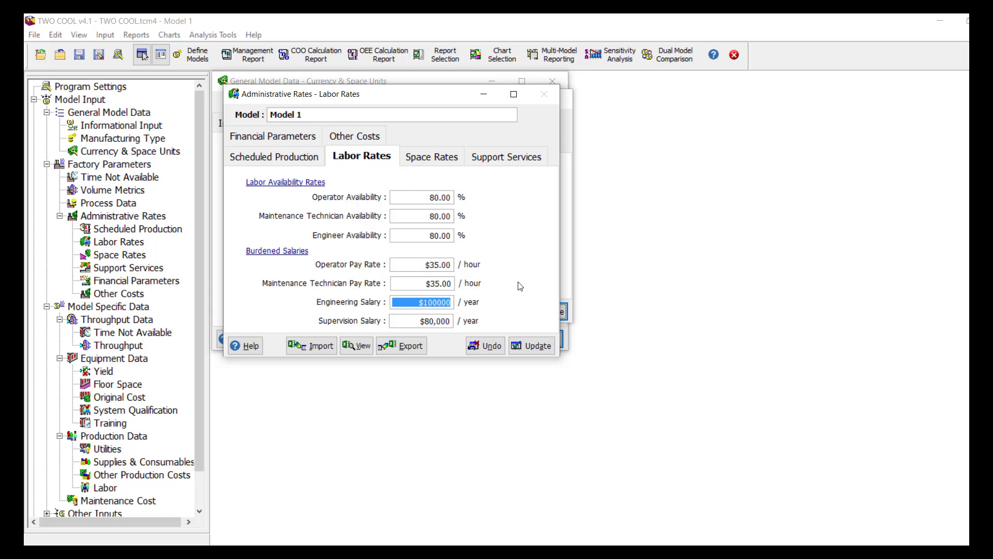
type("125000")
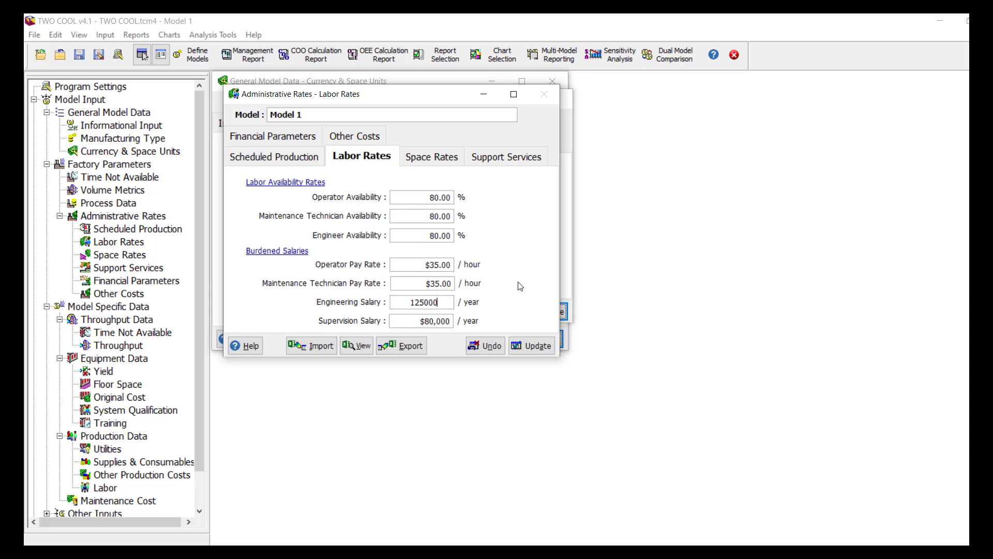
key("Tab")
type("90000")
left_click(544, 350)
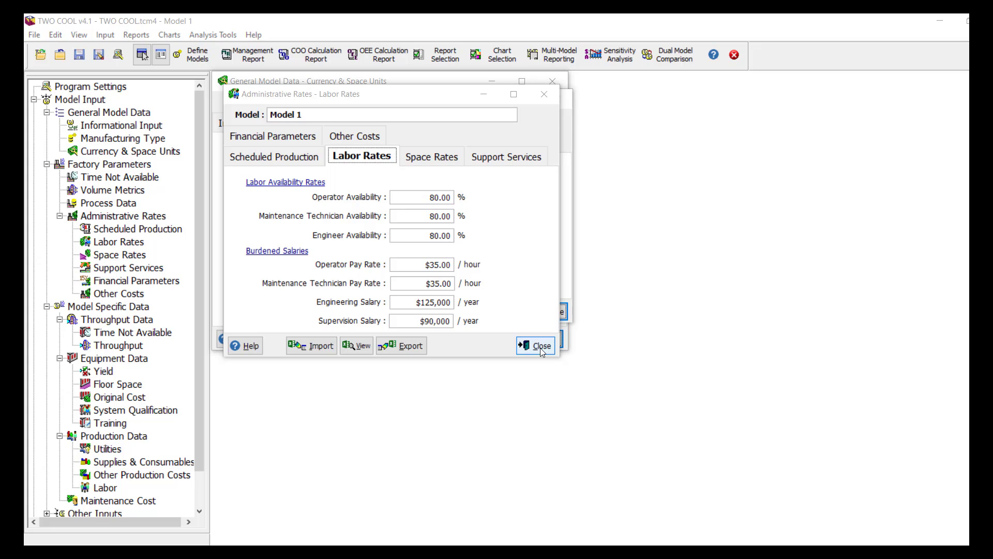
- Review the administrative floor space rates and the other support services costs
left_click(443, 152)
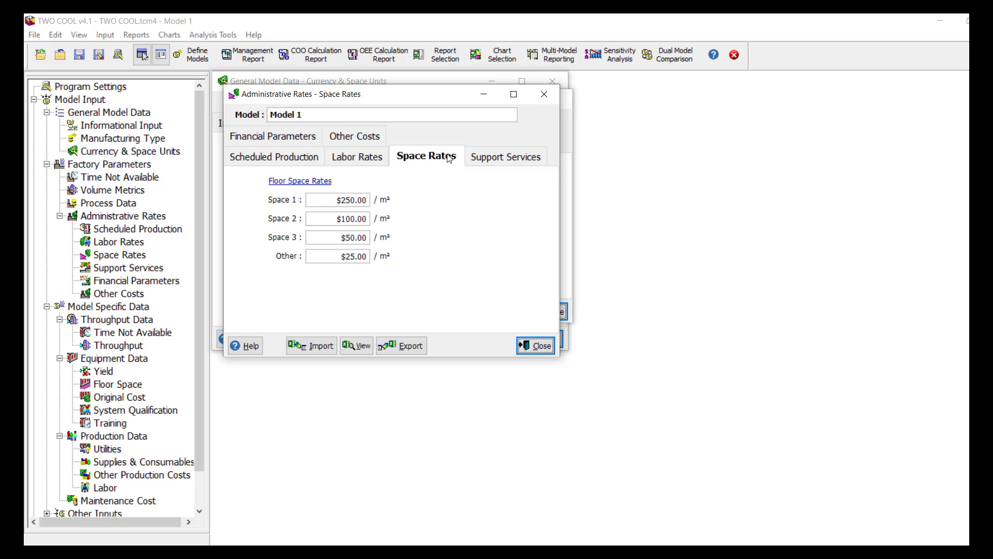
left_click(499, 159)
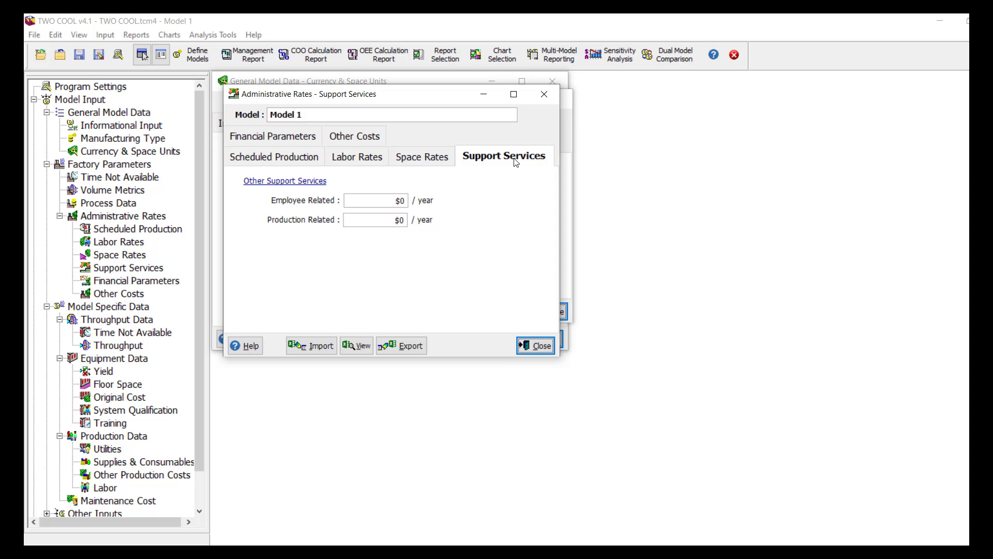
- In the financial parameters, set the inflation rate to 2% and the life of equipment to 10 years
left_click(279, 136)
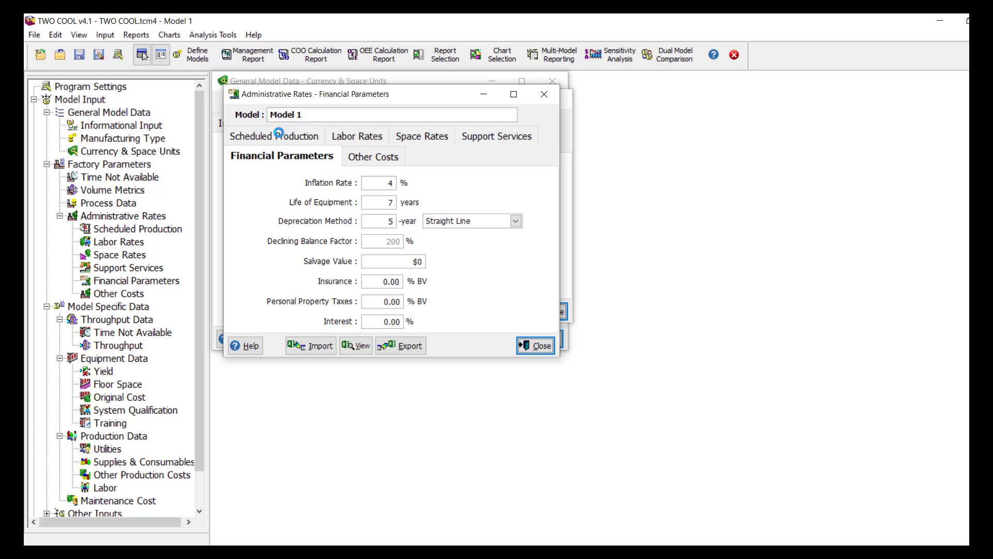
left_click(379, 184)
type("2.")
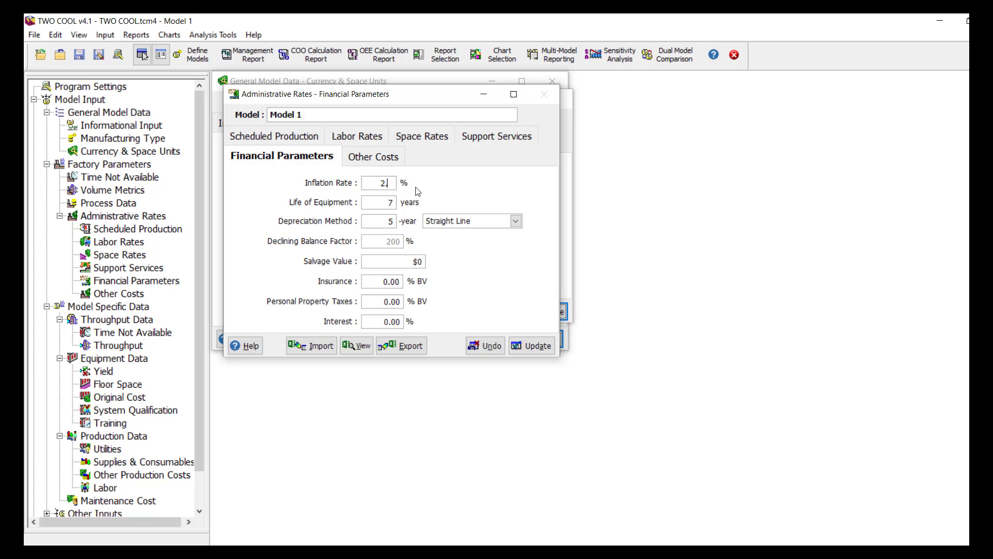
left_click(372, 205)
type("10")
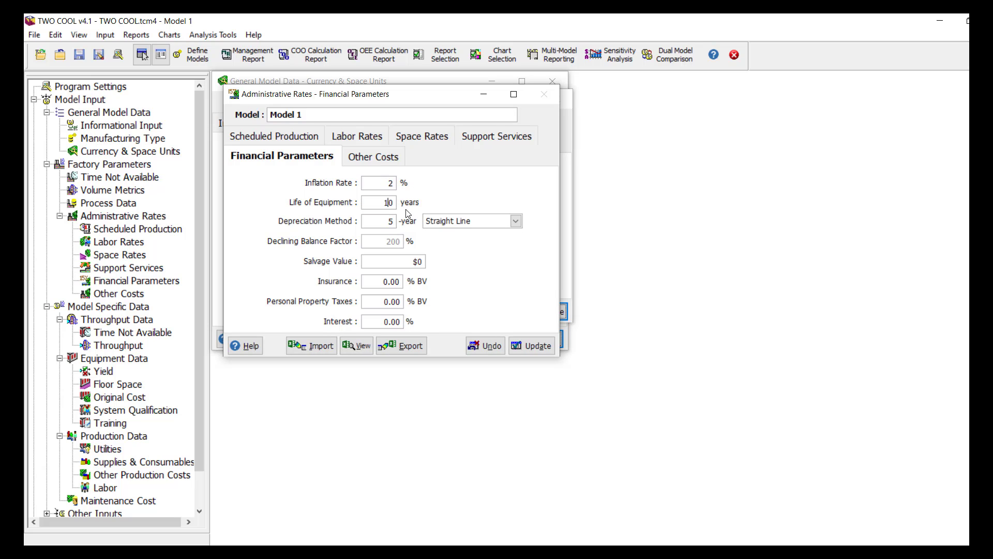
- Set insurance to 0.1% BV and personal property taxes to 2% BV, and save the financial parameters
left_click(376, 282)
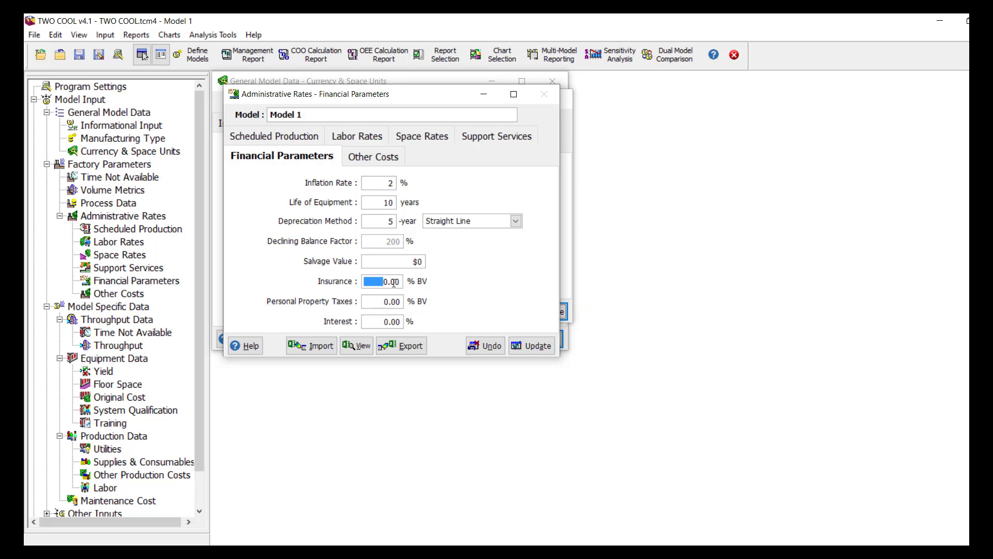
type(".1")
key("Tab")
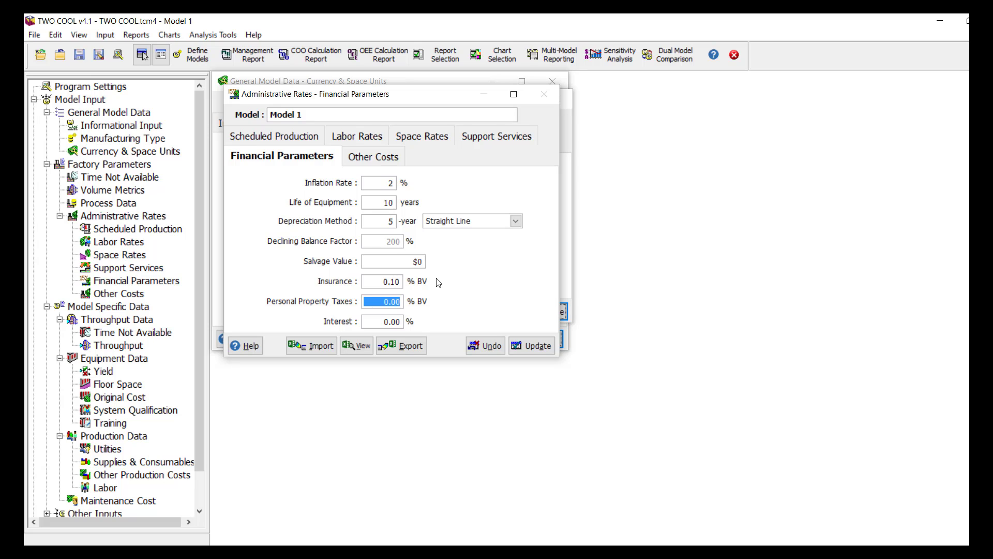
type("2 .")
key("Tab")
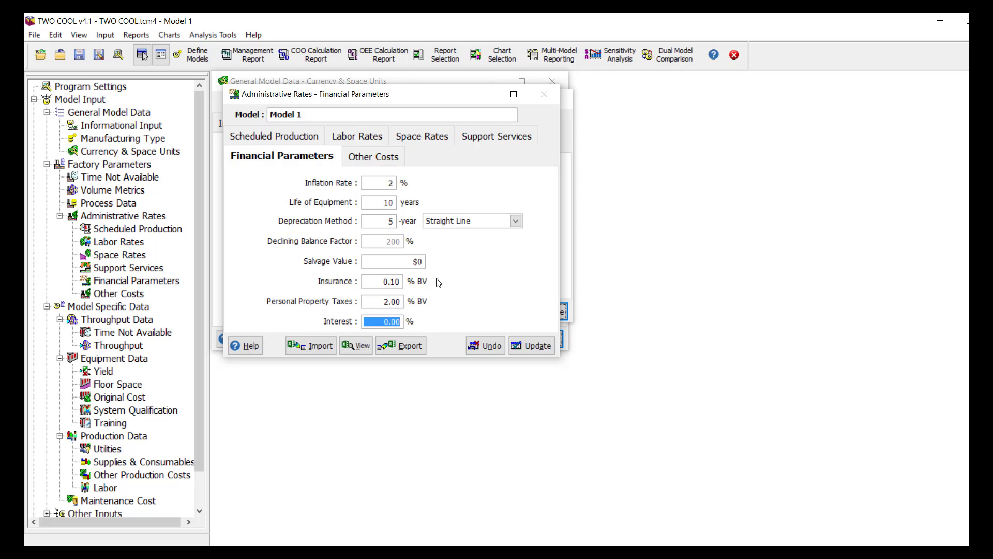
left_click(533, 349)
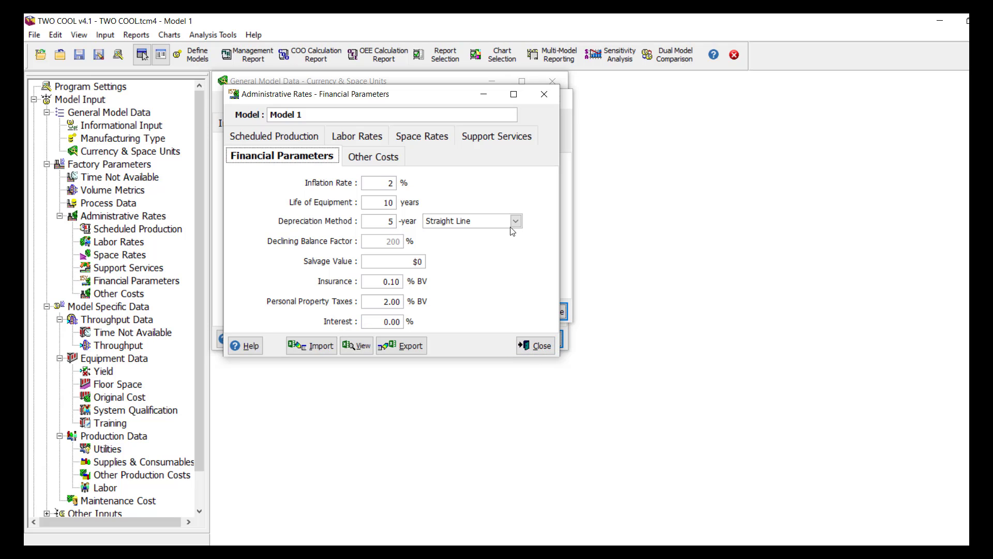
- In the other administrative costs, set the incoming widget value to $2.00 and the completed widget value to $5.00, and save the update
left_click(388, 164)
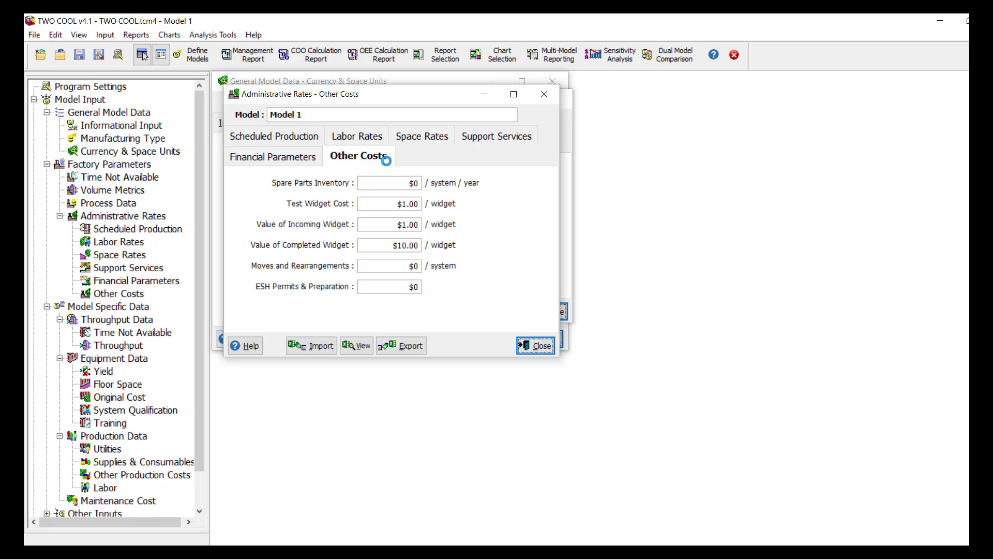
left_click(389, 224)
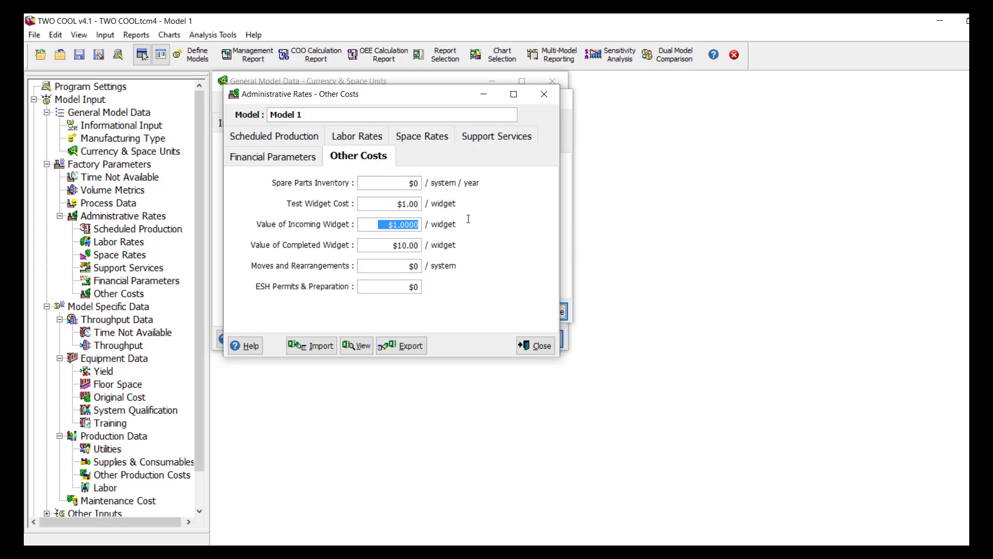
type("2 .")
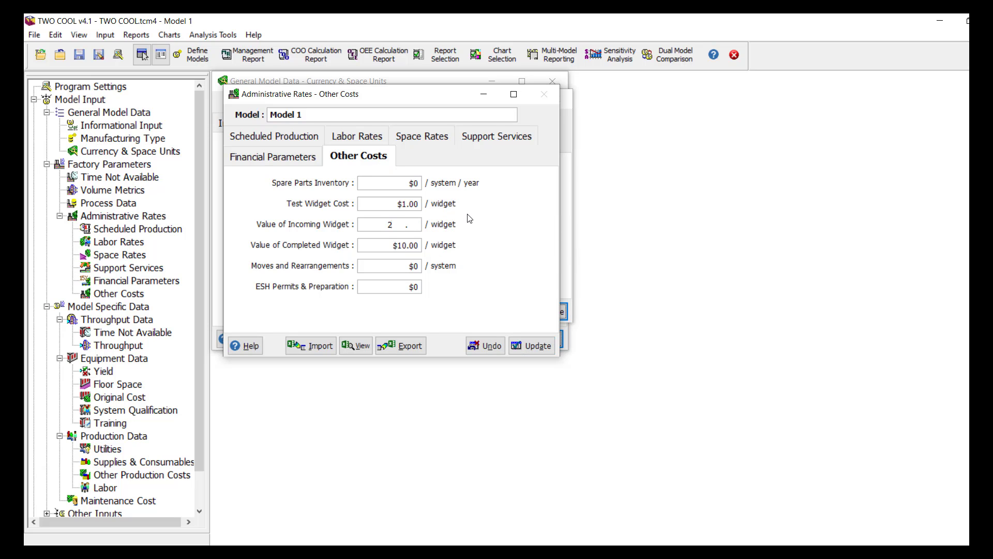
key("Tab")
type("5")
key("Tab")
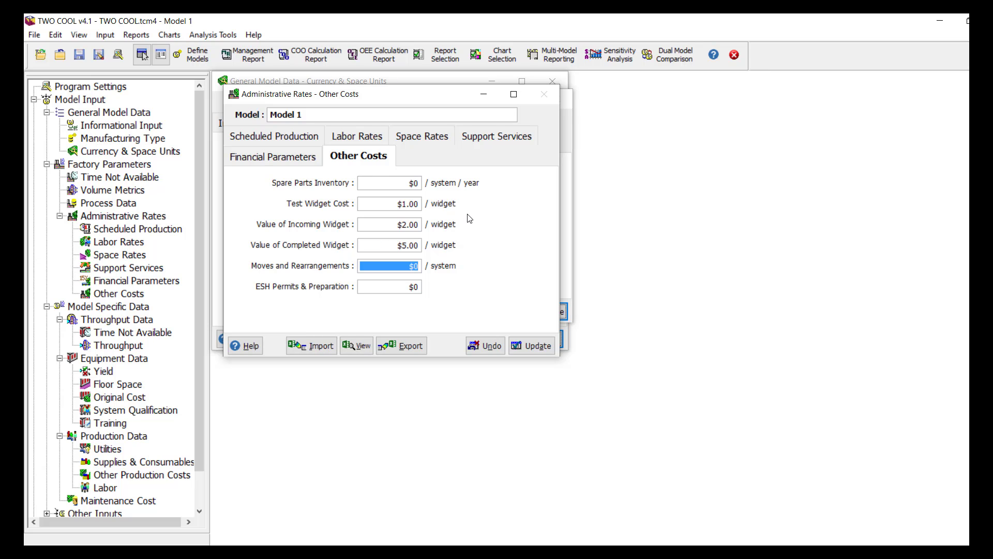
left_click(543, 346)
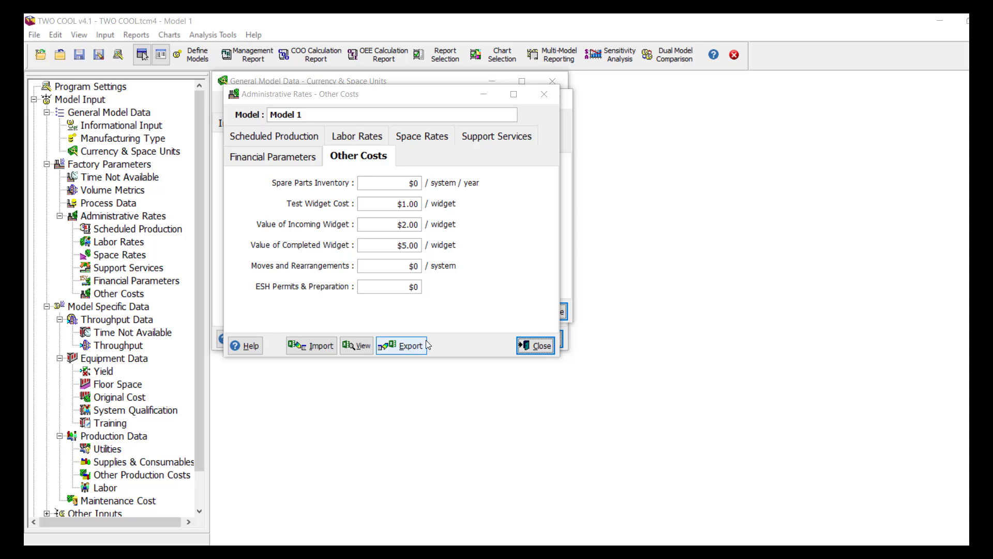
- Review the model-specific throughput data and the equipment data from yield through original cost
double_click(142, 339)
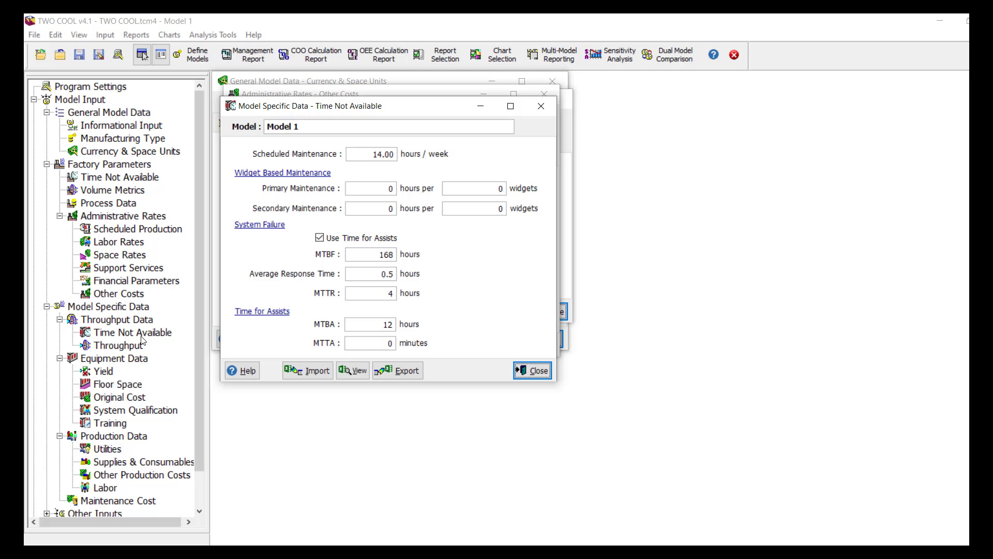
double_click(141, 348)
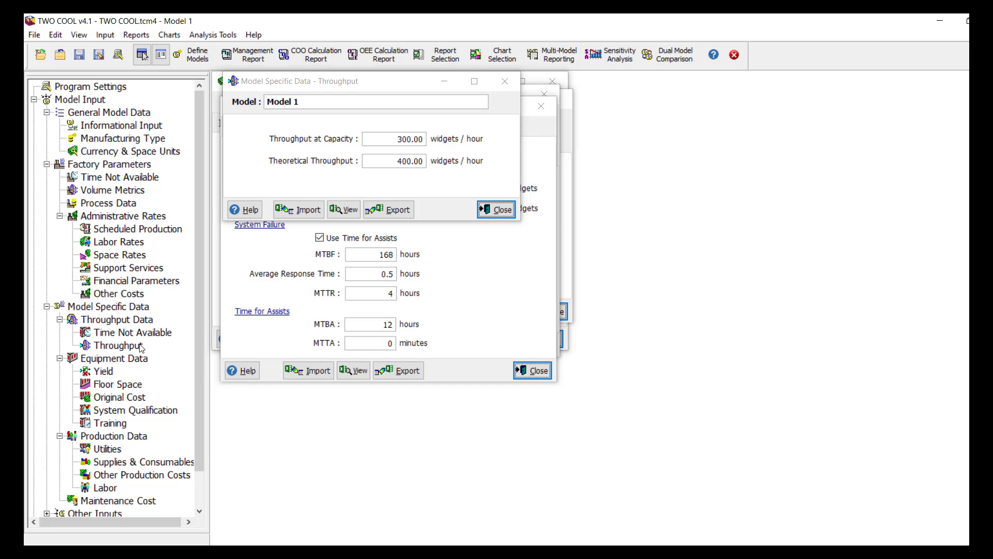
double_click(107, 372)
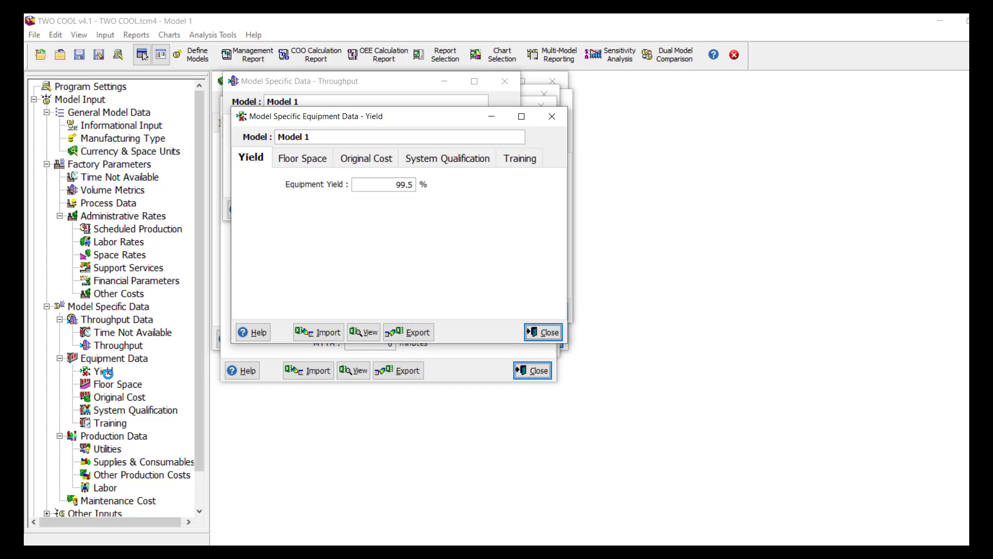
left_click(304, 165)
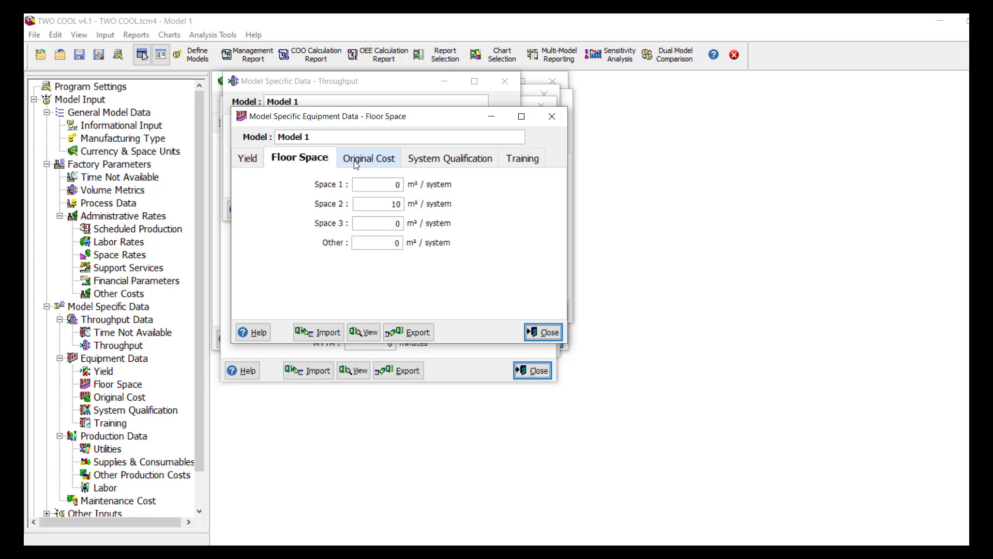
left_click(356, 164)
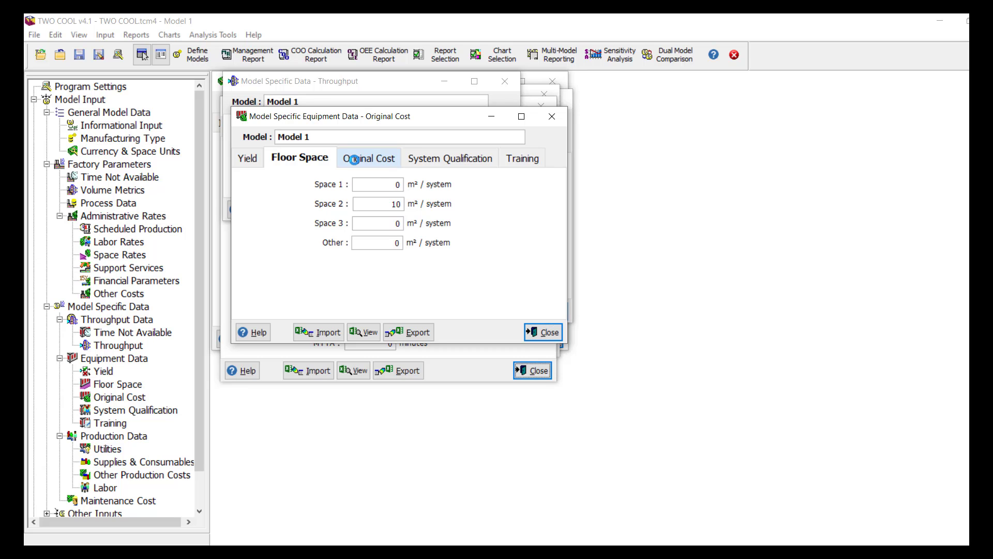
- In the system qualification data, set engineering, maintenance technician and operator to 40 man-hours each and supplies/consumables to $2,000 per system
left_click(433, 163)
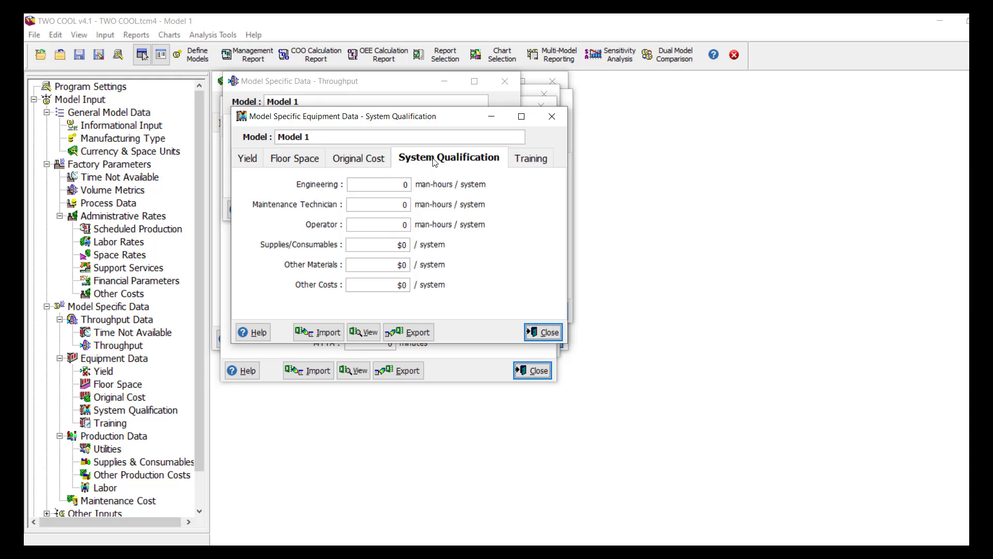
left_click(361, 185)
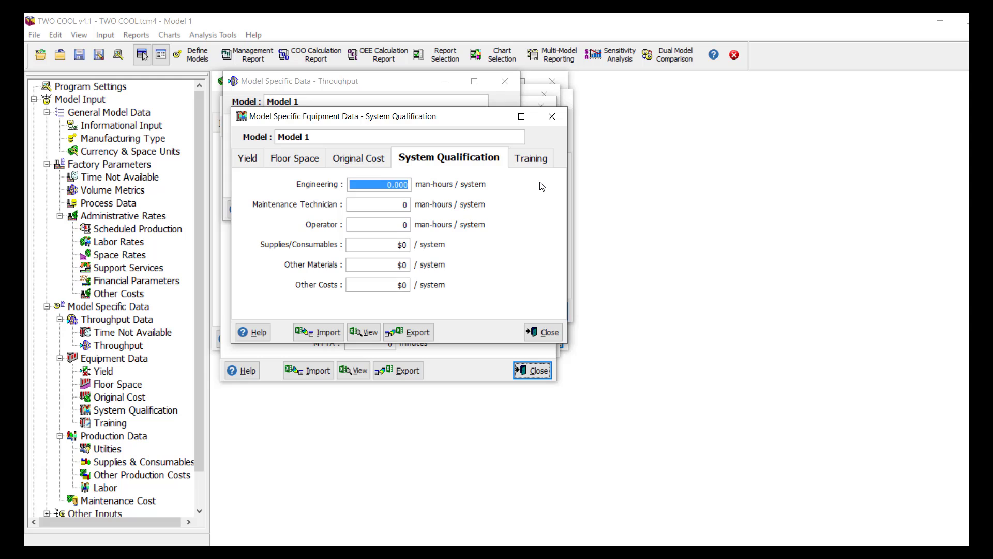
type("40")
key("Tab")
type("40")
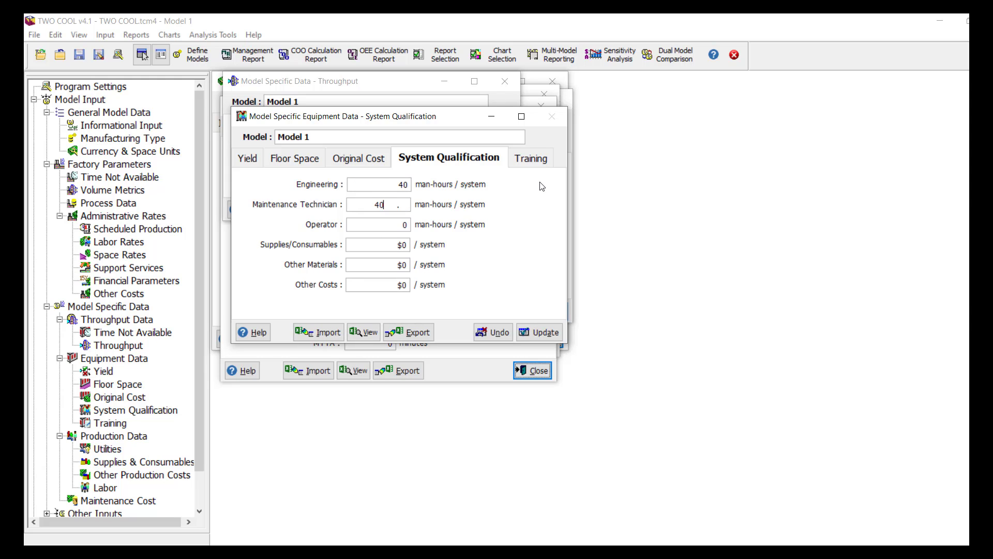
key("Tab")
type("40")
key("Tab")
type("2000")
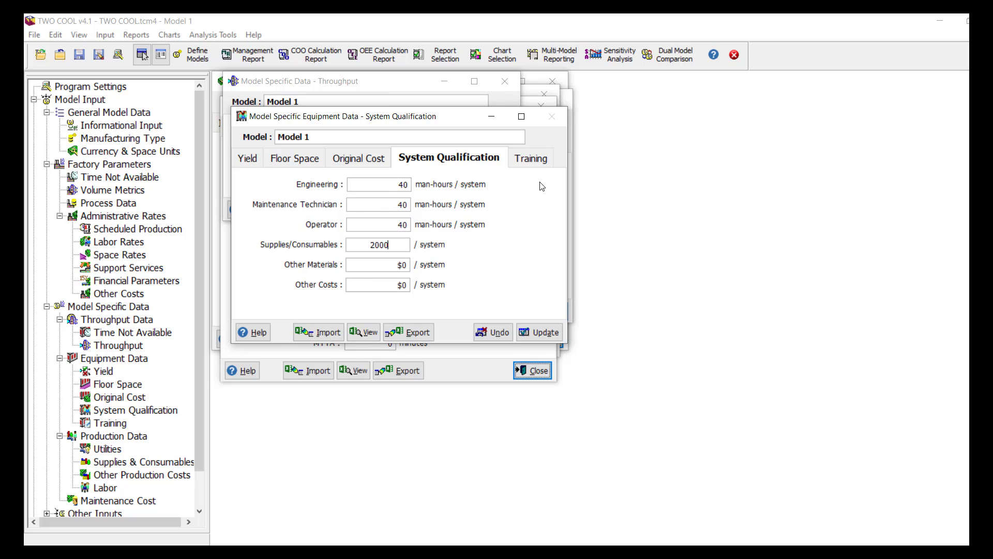
key("Tab")
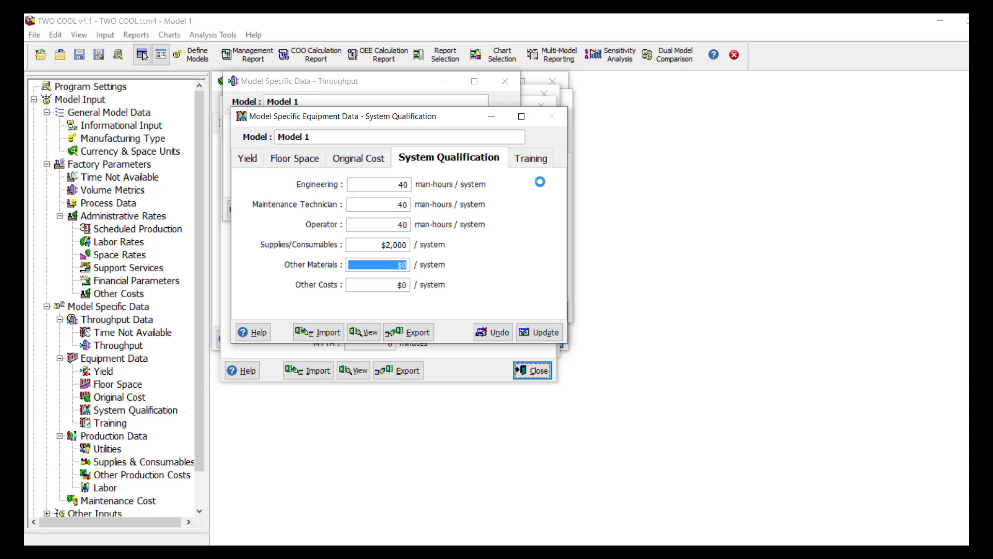
- Set training to 8 man-hours for operators and 16 each for engineering and maintenance technicians, and save the equipment data
left_click(536, 157)
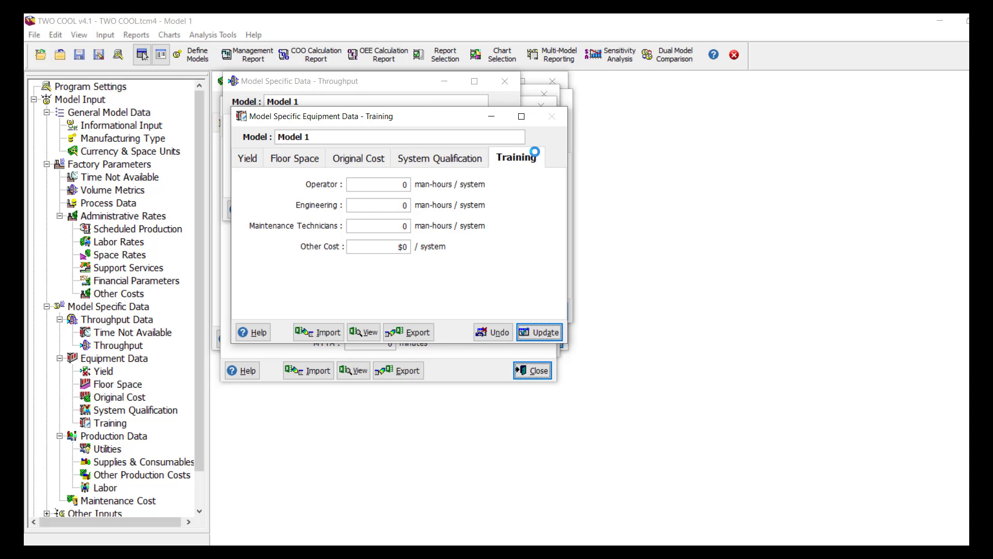
left_click(386, 185)
type("8")
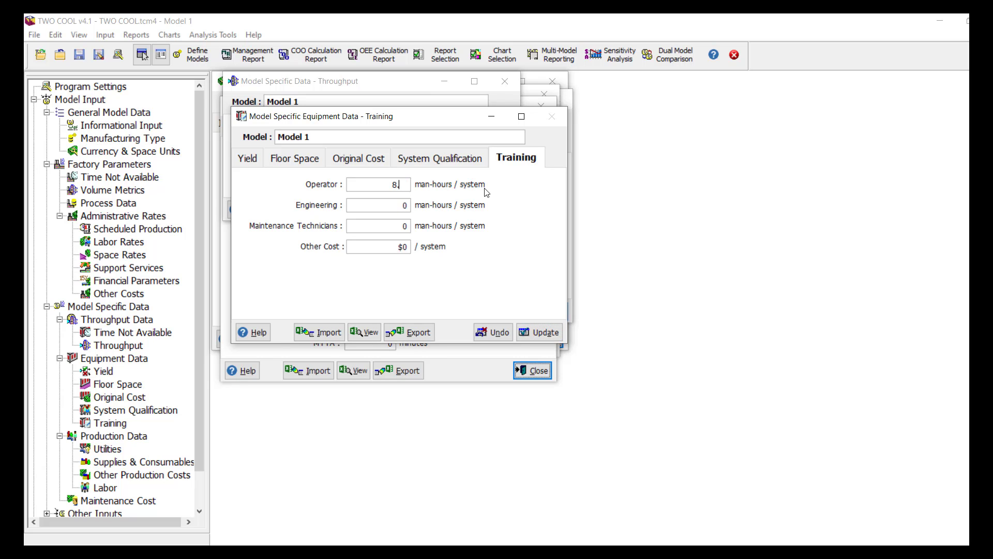
key("Tab")
type("16")
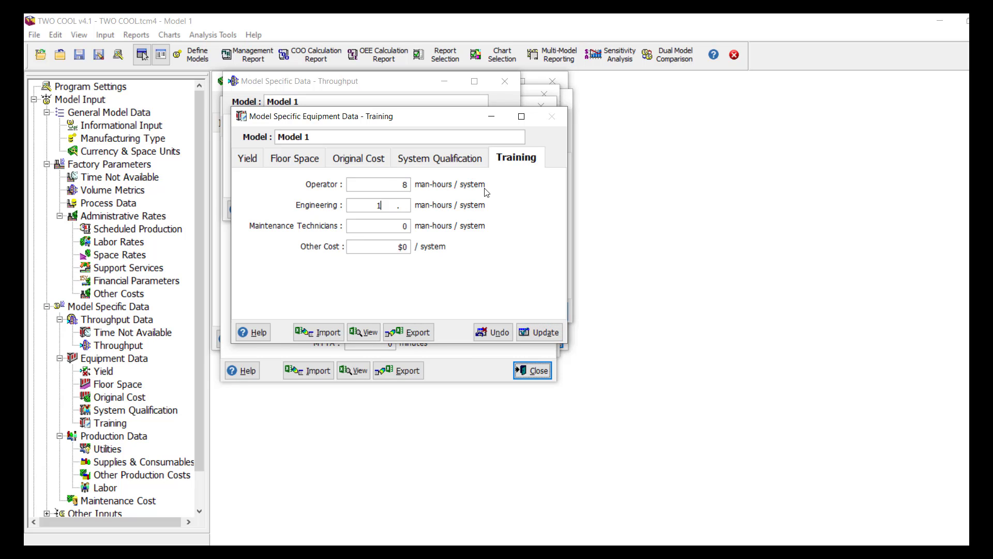
key("Tab")
type("16")
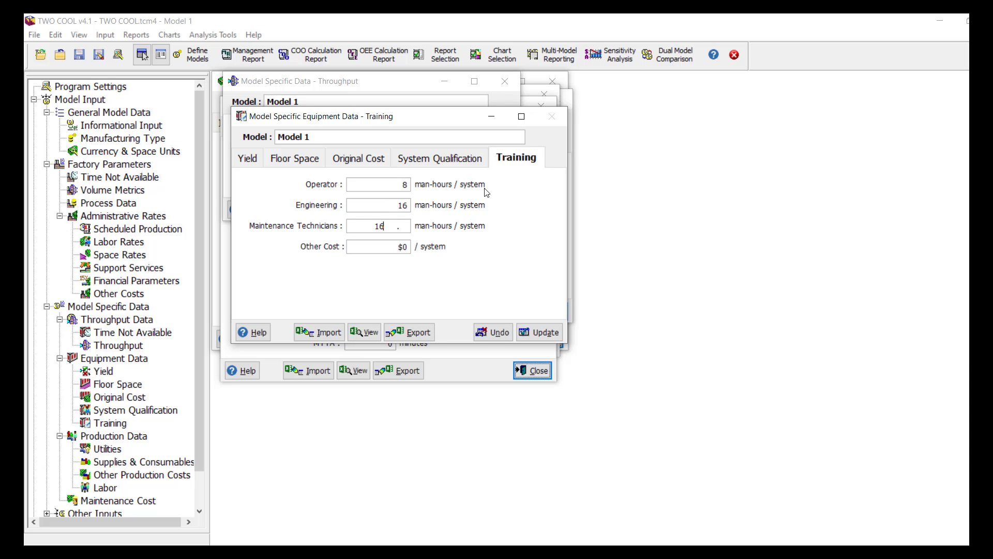
key("Tab")
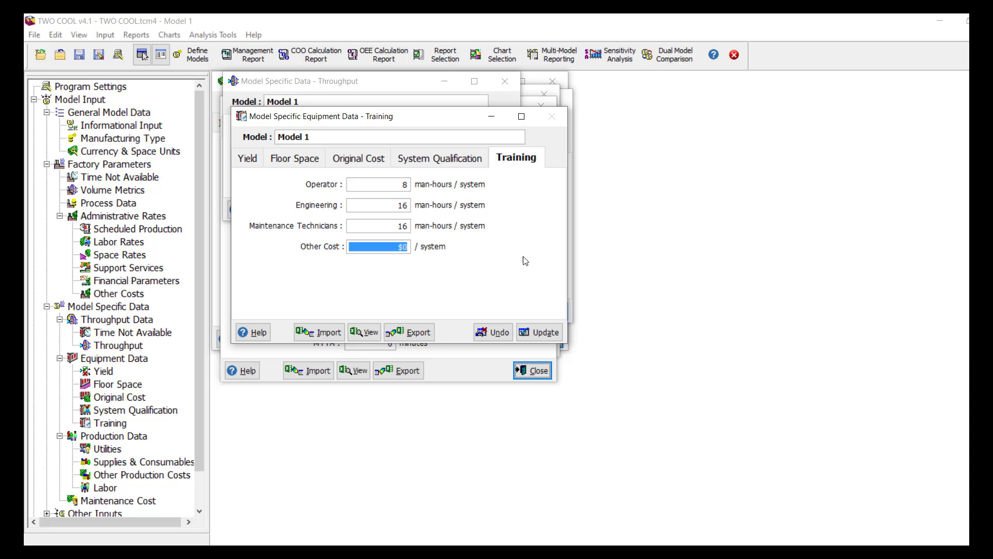
left_click(535, 332)
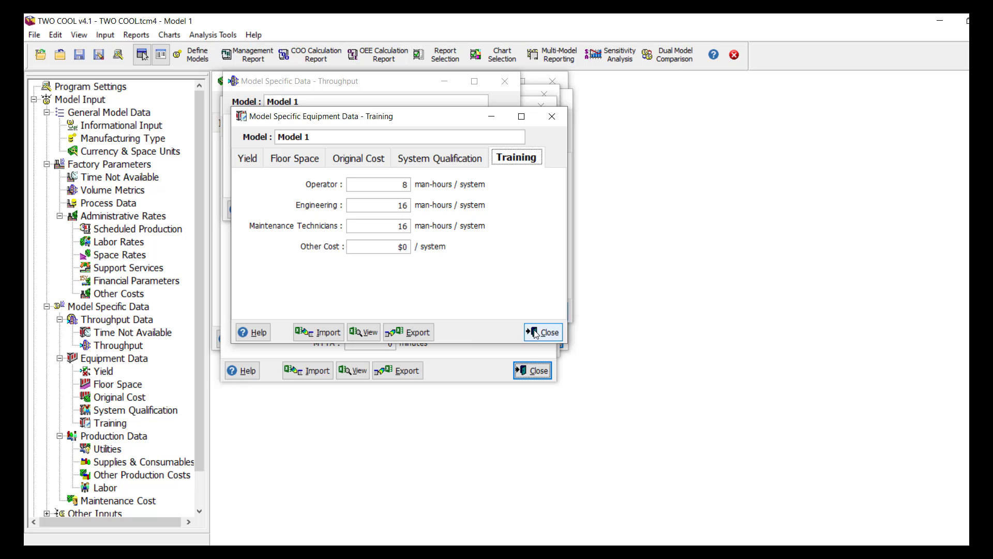
left_click(536, 332)
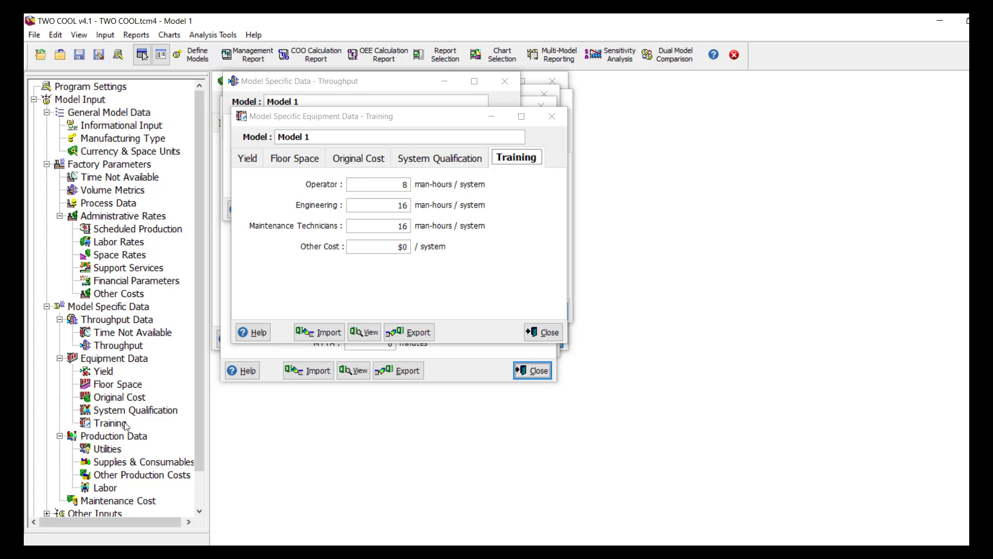
- In the model's utilities data, rename the Compressed Air utility to Natural Gas
double_click(122, 449)
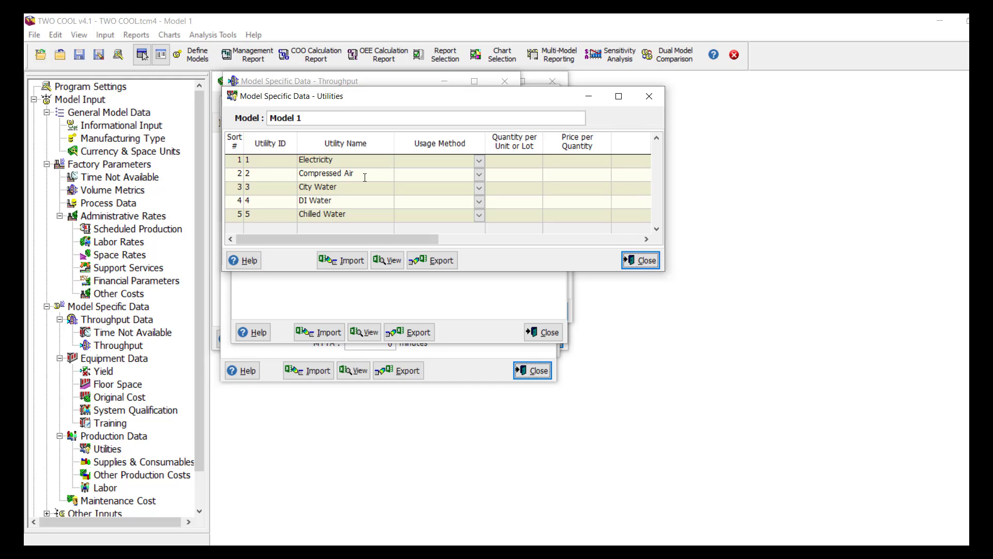
left_click(364, 176)
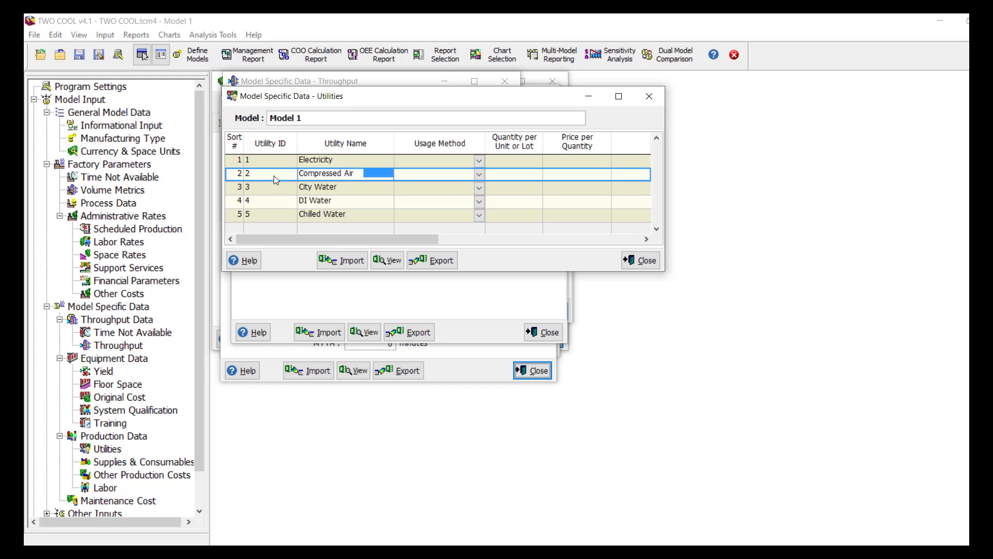
type("Natu")
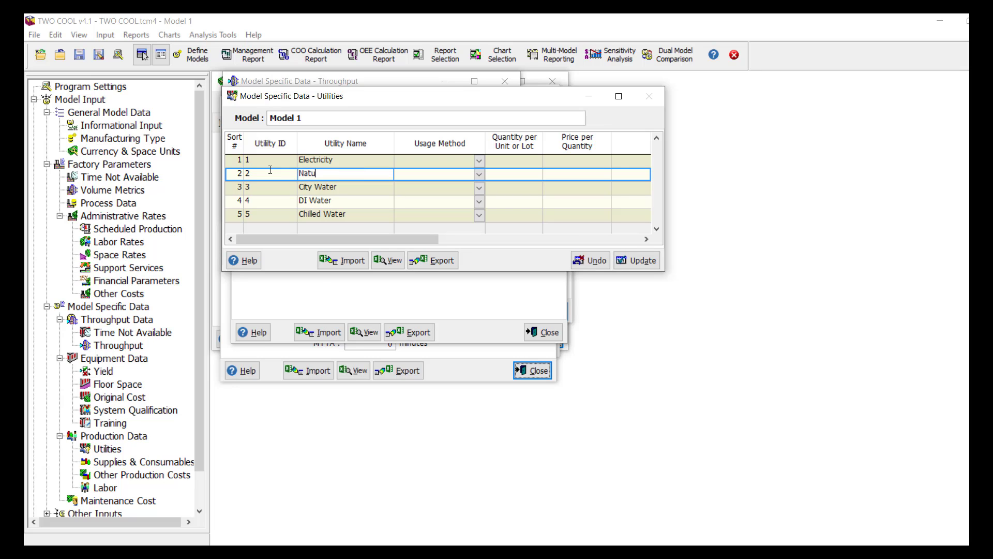
type("ral Gas")
key("Tab")
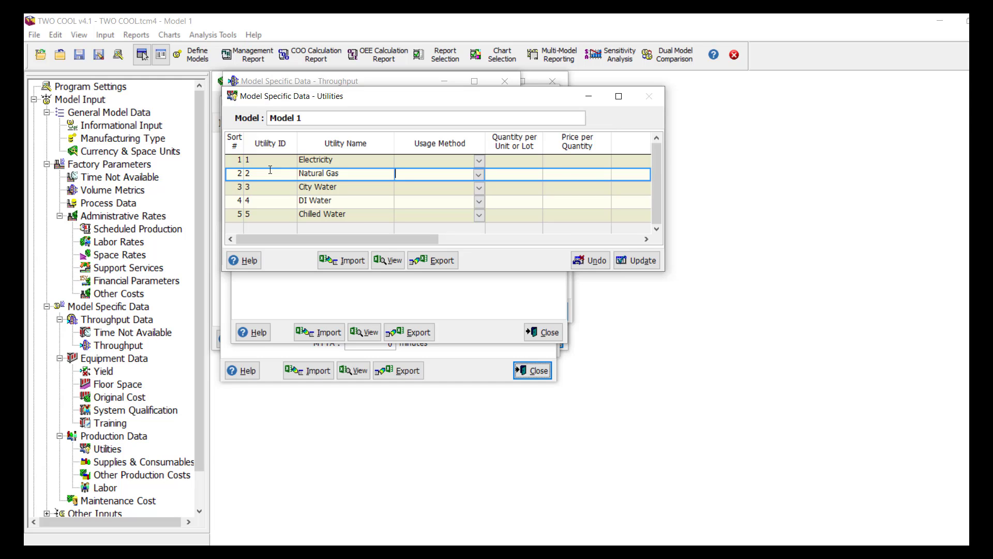
- Set the Electricity utility to time-based usage at a price of $2,000 per year
left_click(444, 160)
type("2 - Time-based")
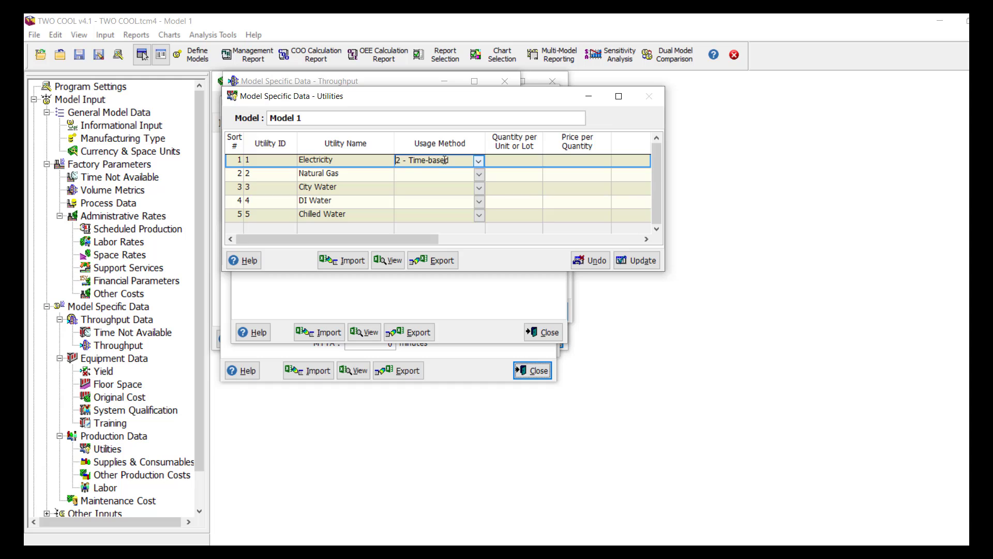
key("Tab")
type("2000.")
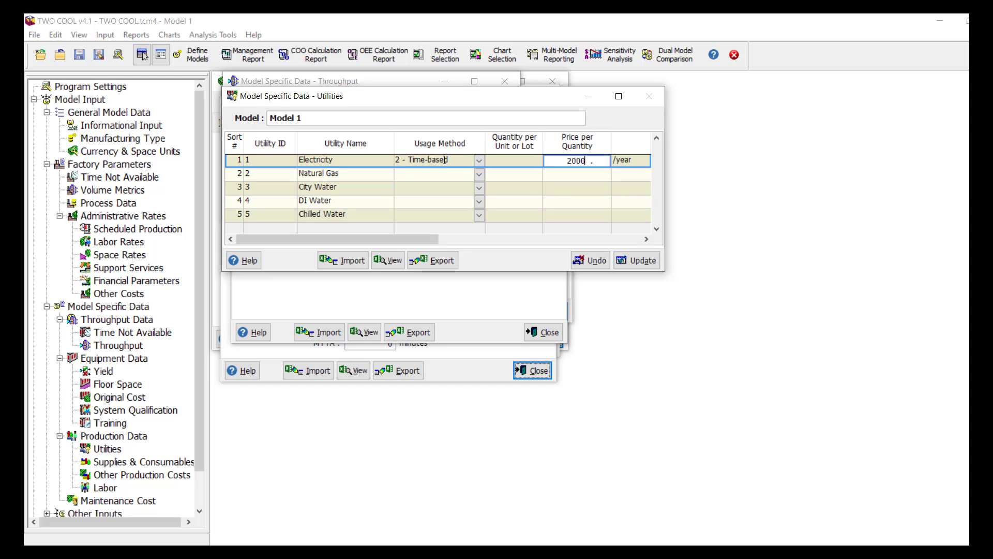
- Set Natural Gas to time-based usage at $4,000 per year, and save the utilities data
left_click(440, 178)
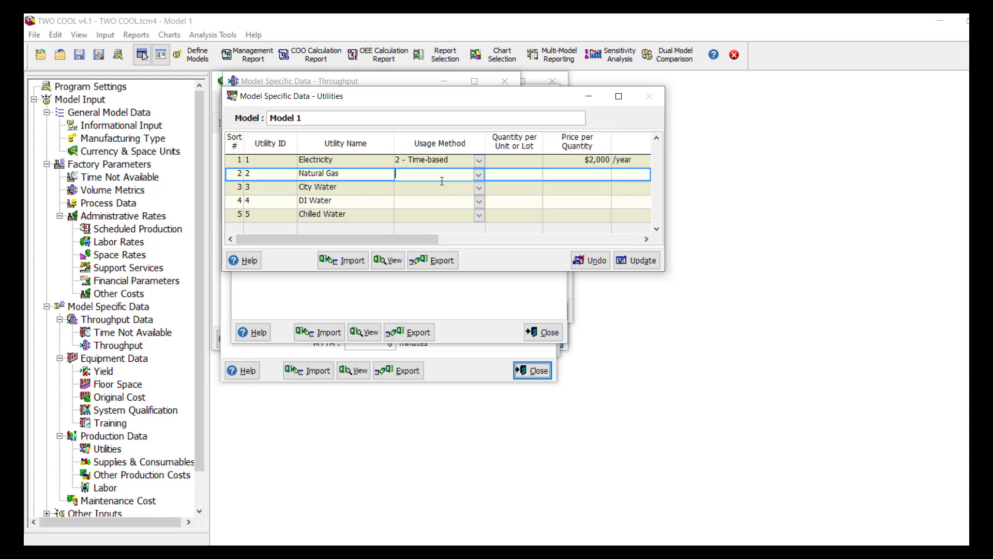
type("2 - Time-based")
key("Tab")
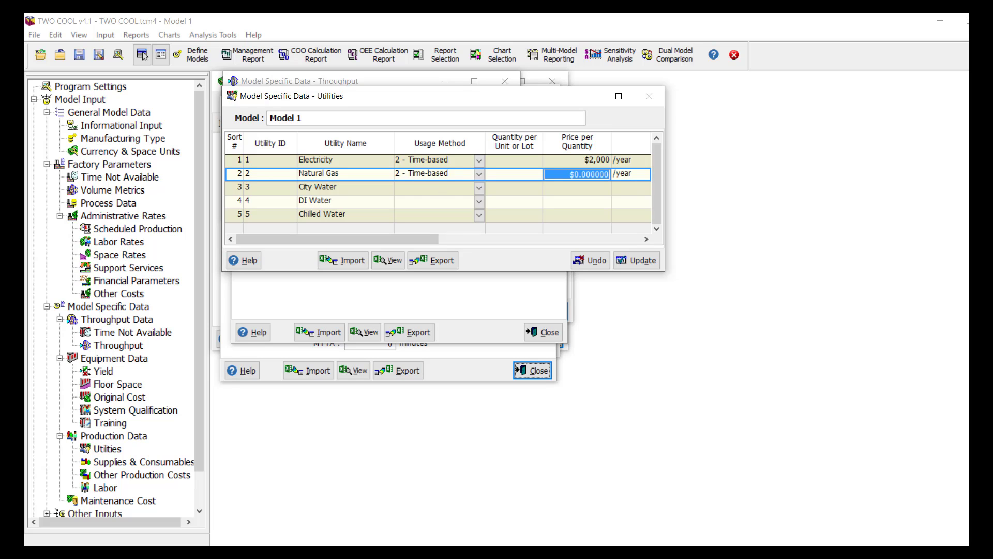
type("4000 .")
key("Return")
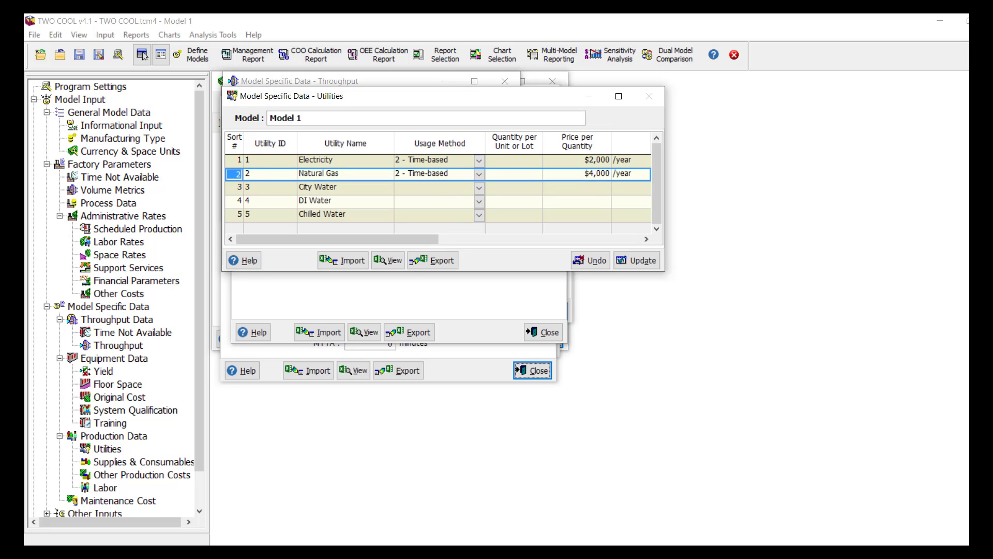
left_click(624, 262)
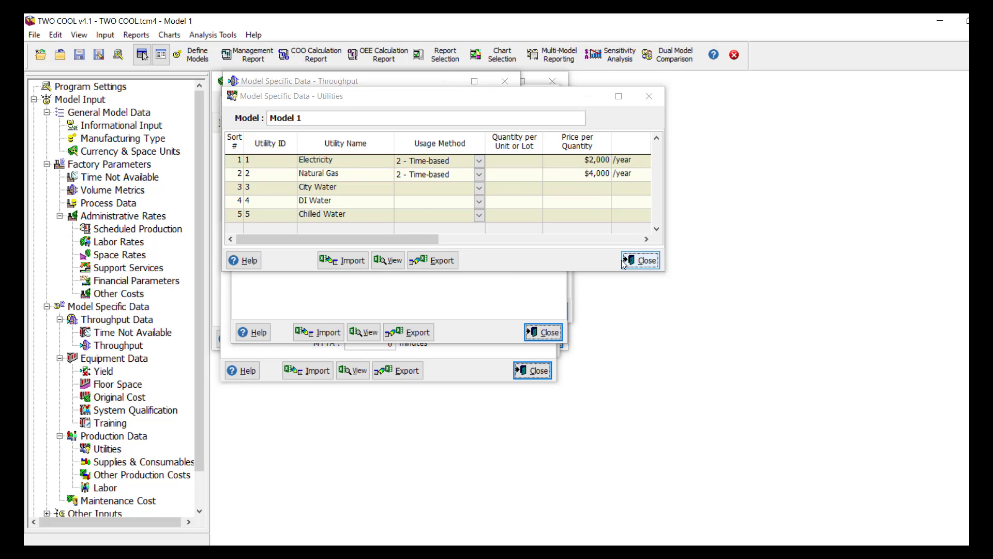
- In the supplies and consumables, rename Recurring Cost to Release Agent (grams), with widget-based usage, quantity 1 and price $0.01
left_click(176, 468)
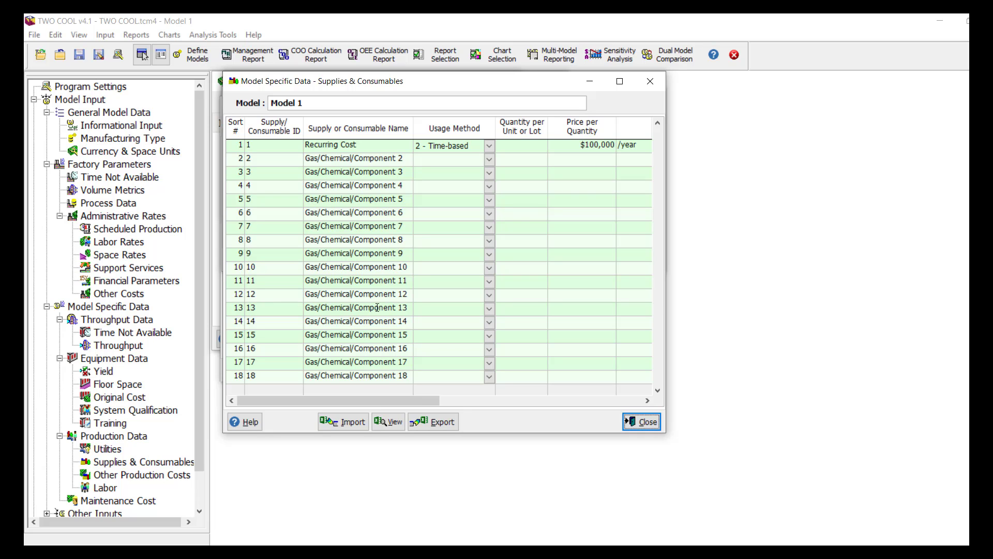
left_click(371, 145)
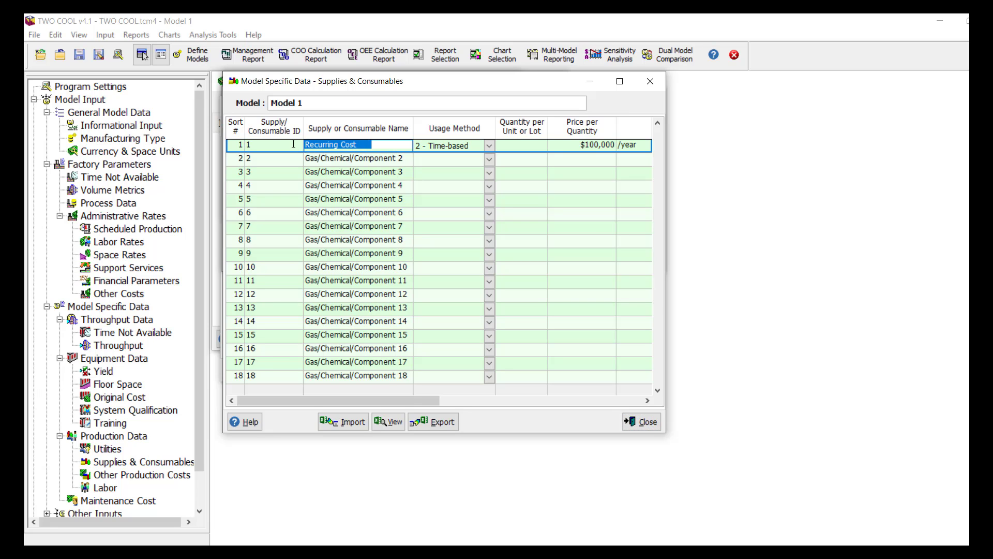
type("Rele")
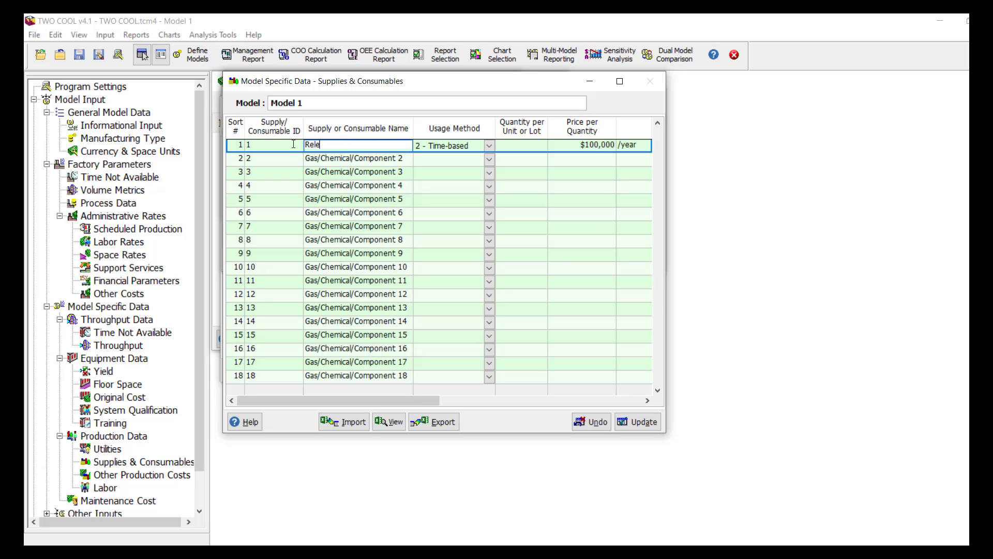
type("ase Agent (grams)")
key("Tab")
key("Tab")
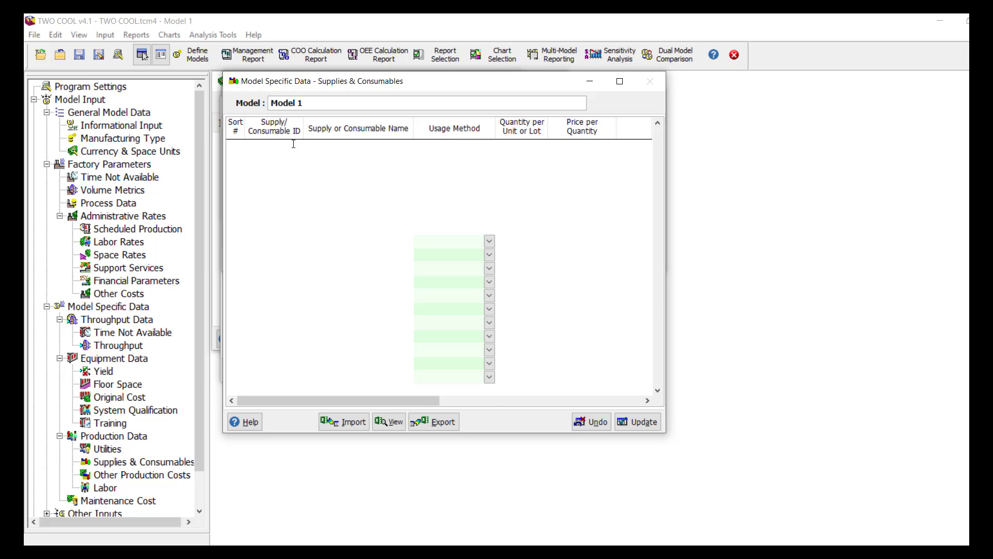
key("Tab")
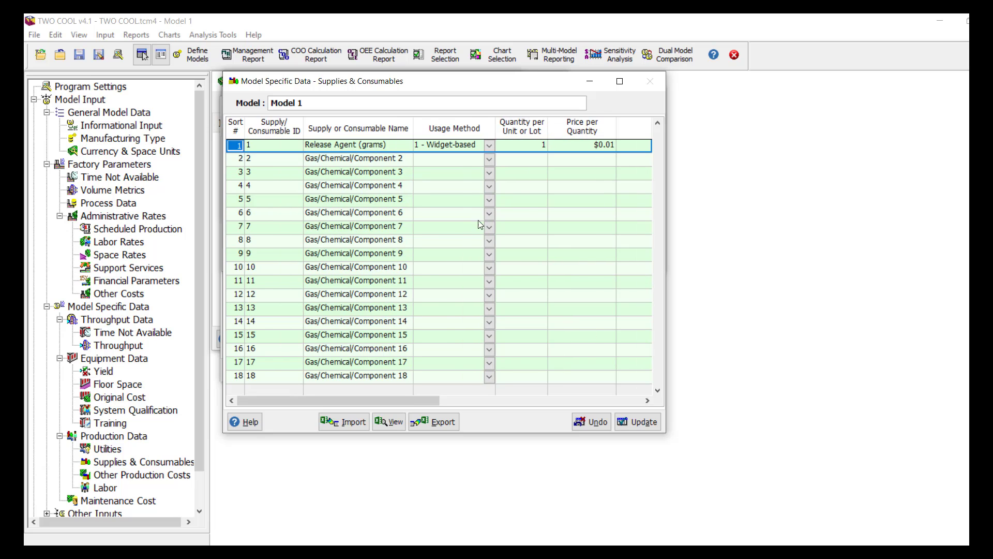
- Rename the second supply to Plastic (grams), with widget-based usage, quantity 5 and price $0.03
left_click(392, 160)
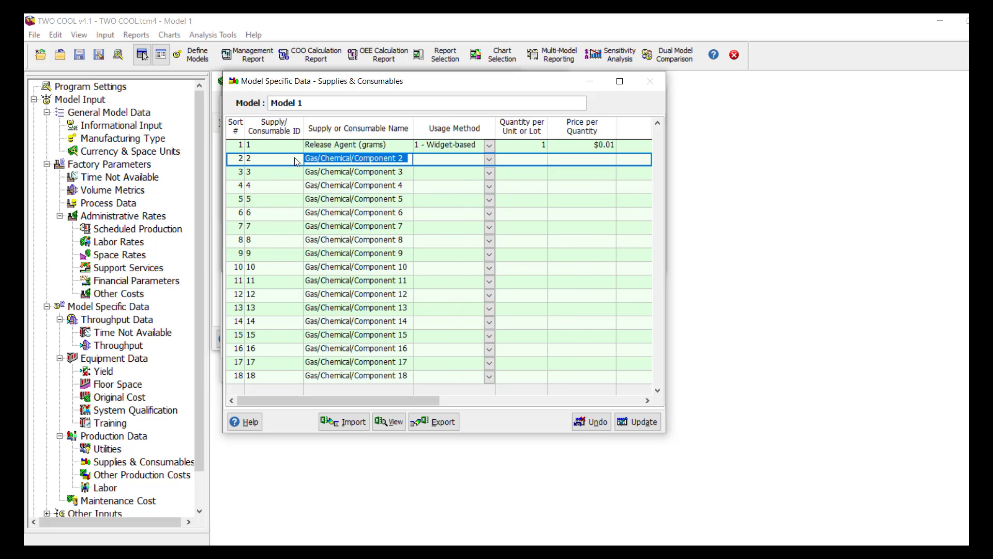
type("Plas")
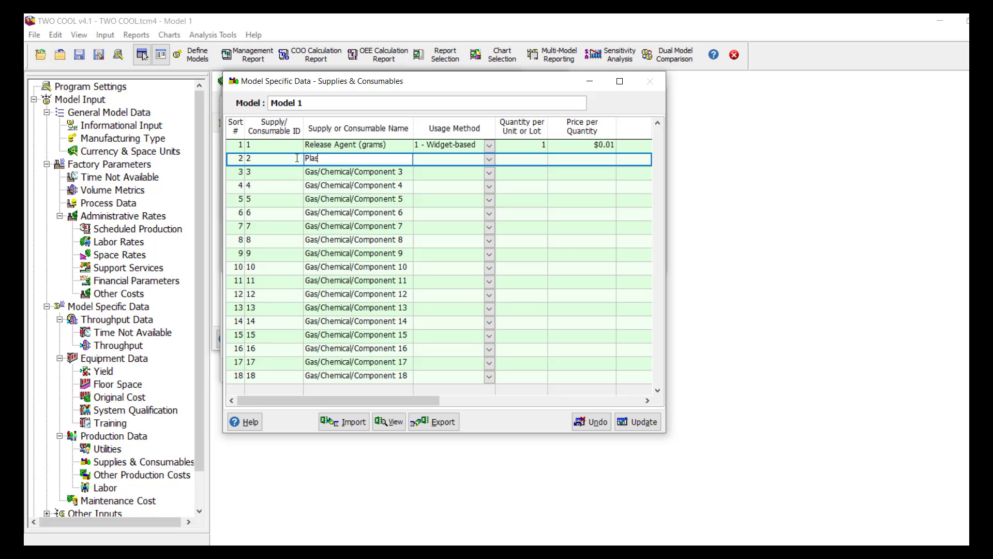
type("tic (grams)")
key("Tab")
type("1")
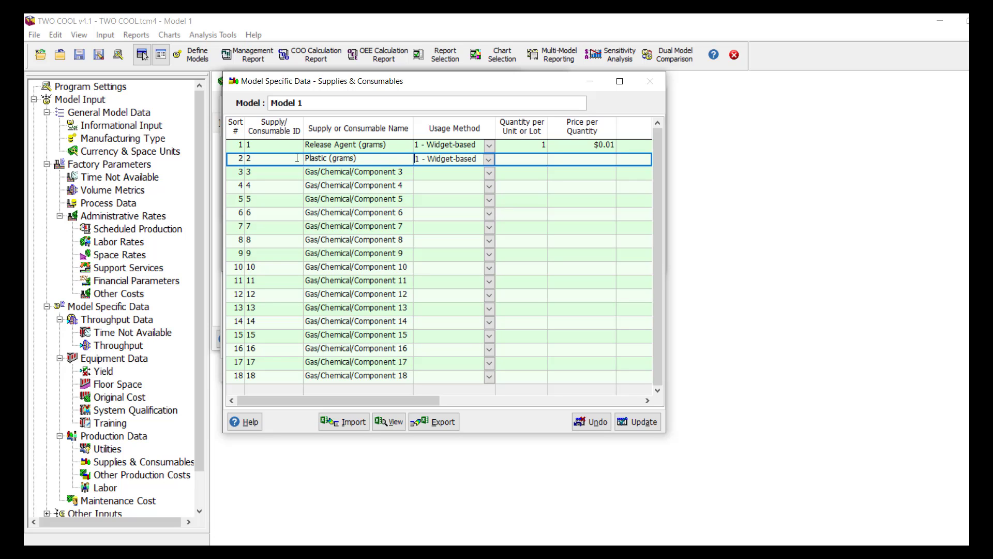
key("Tab")
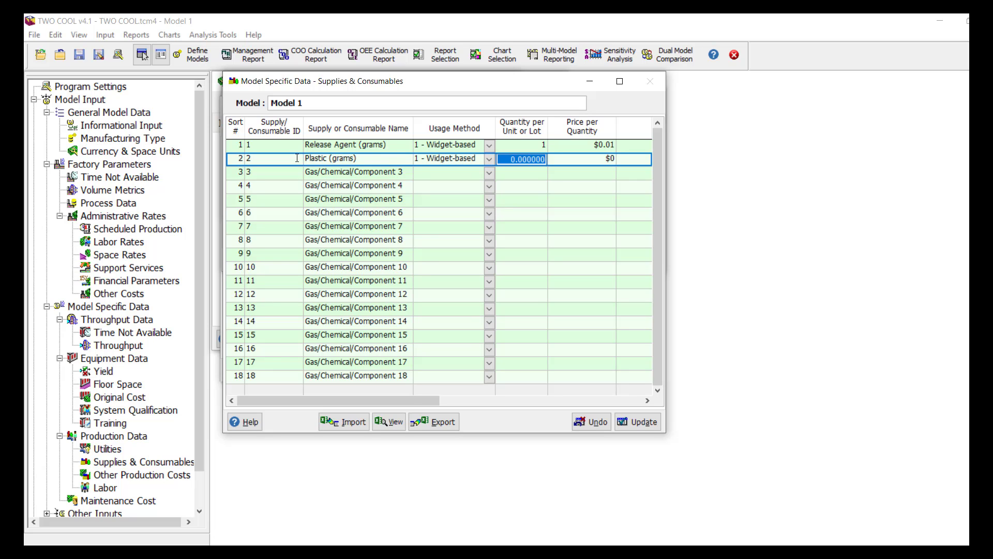
type("5")
key("Tab")
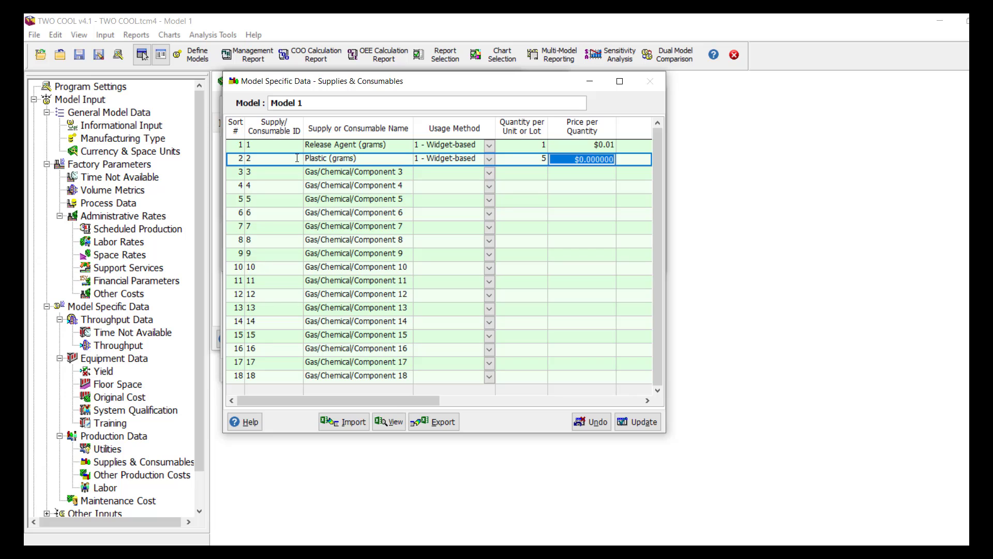
type(".0")
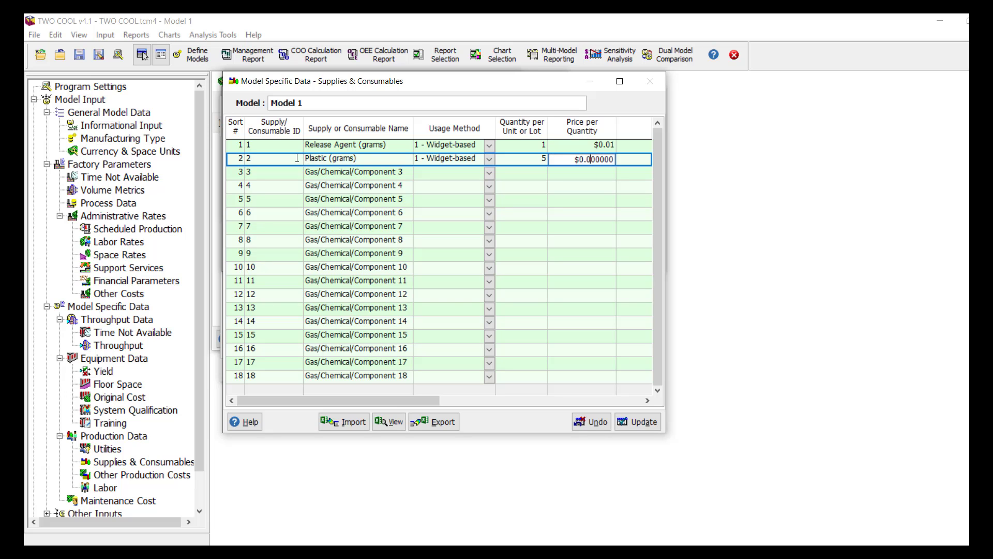
type("3")
key("Return")
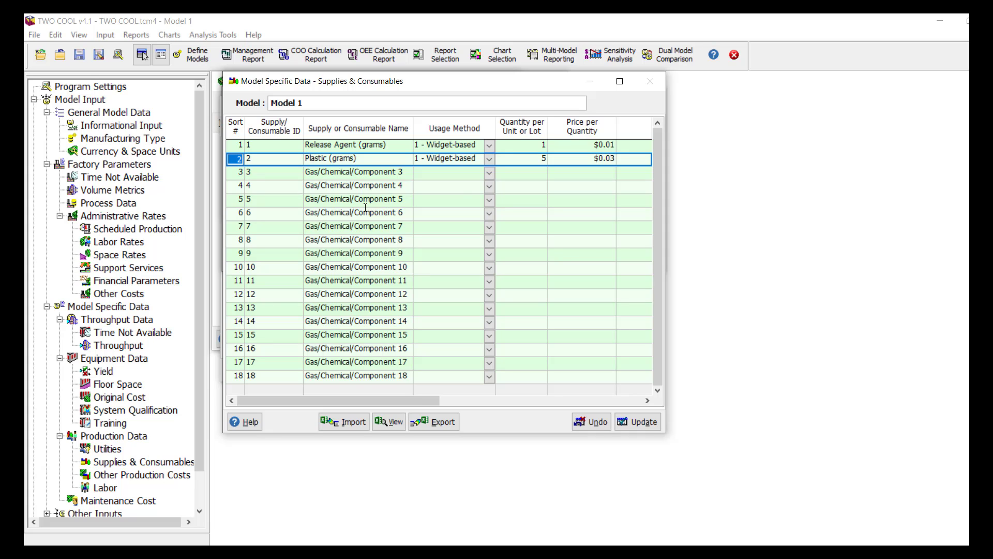
- Rename the third supply to Form, with widget-based usage, quantity 0.000001 and price $10,000, and save the supplies and consumables
left_click(408, 172)
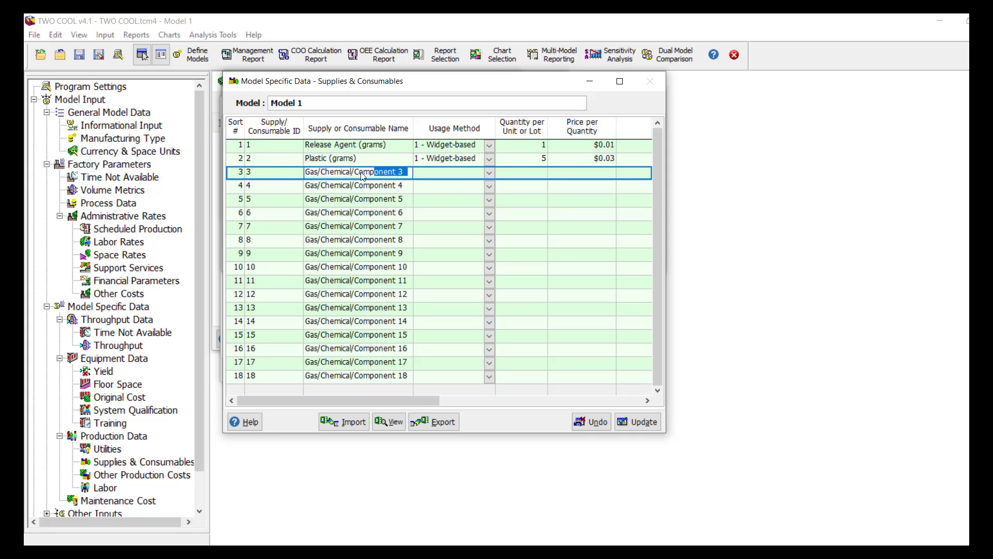
type("Form")
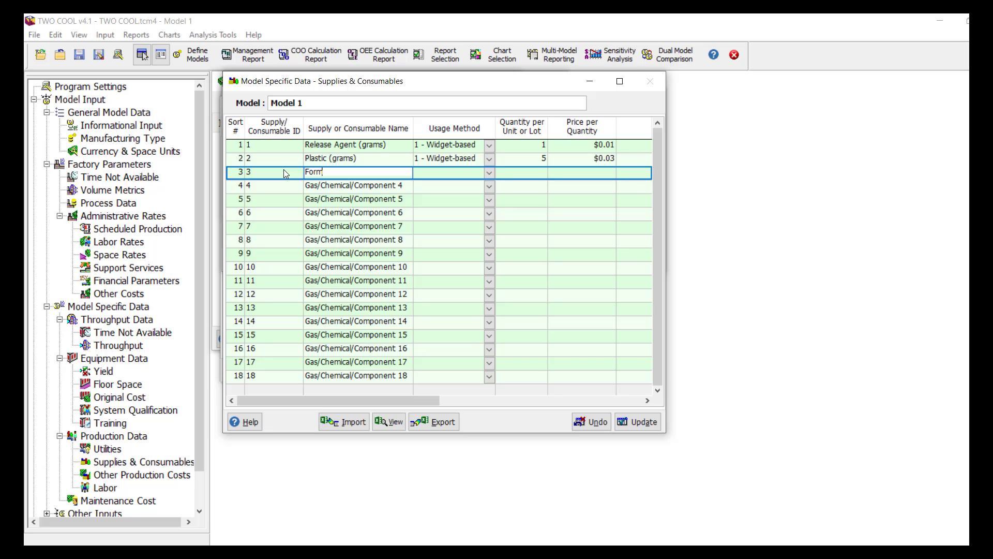
key("Tab")
key("Down")
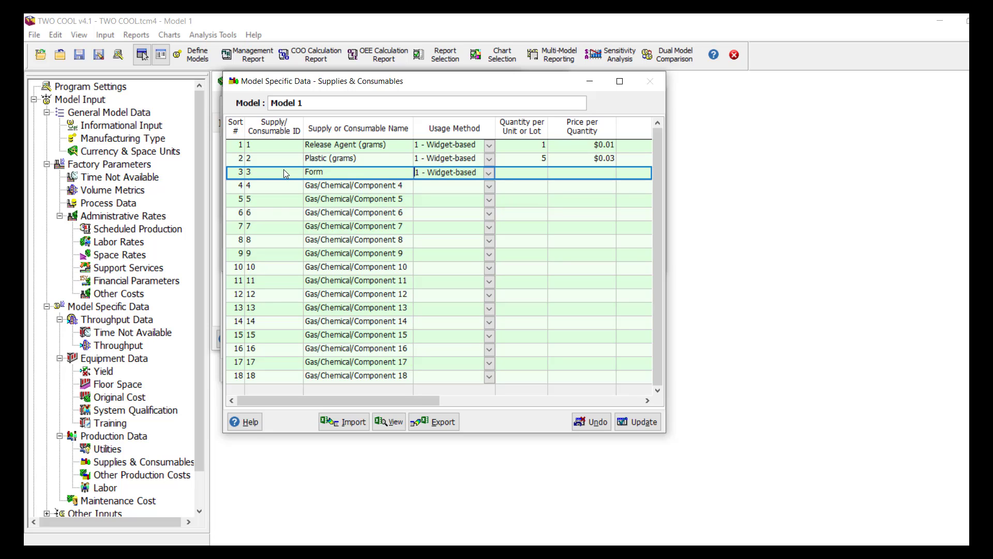
key("Tab")
type(".")
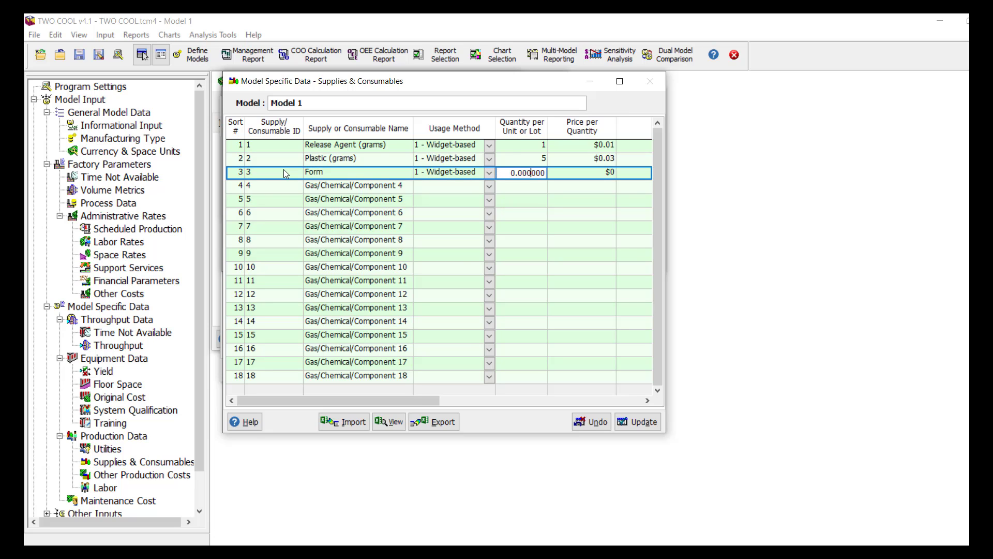
type("000001")
key("Tab")
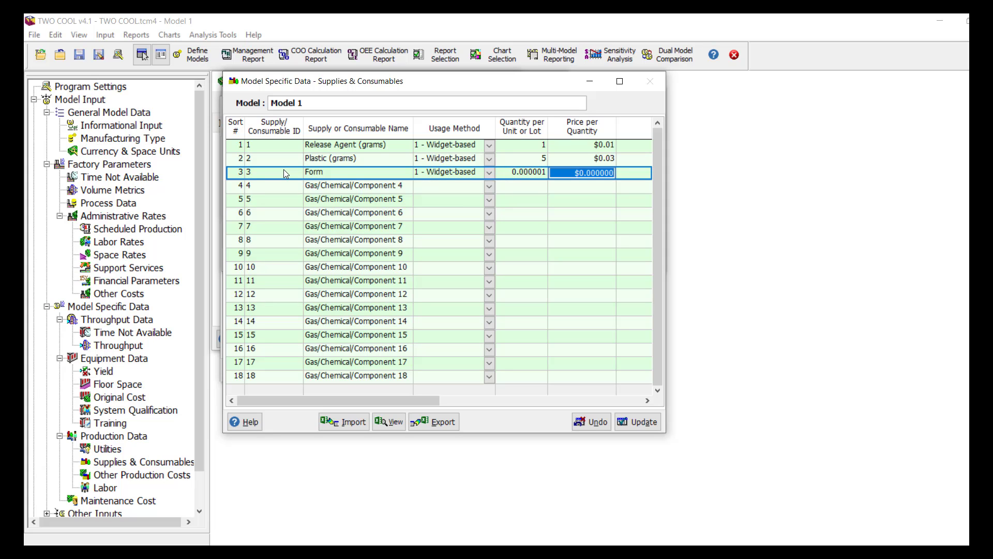
type("10000")
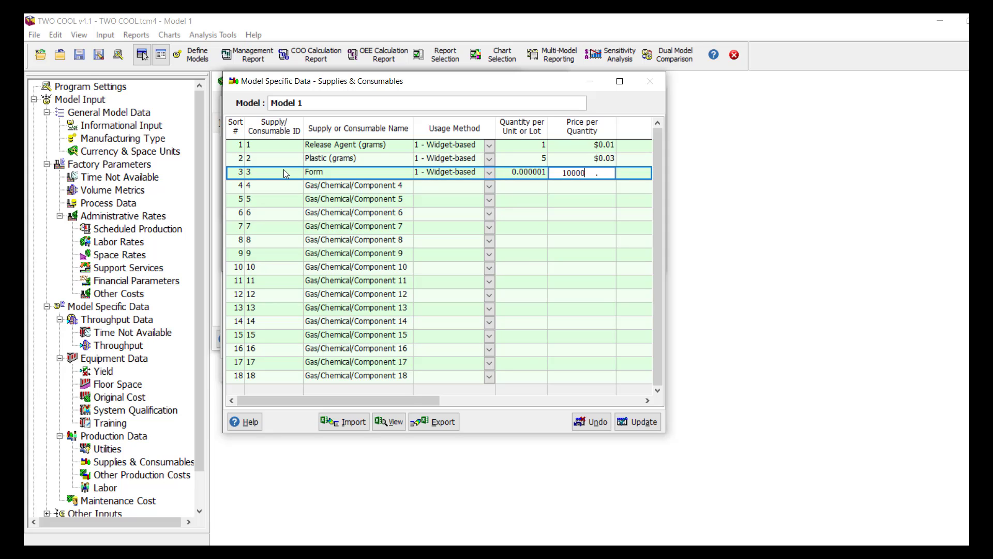
key("Return")
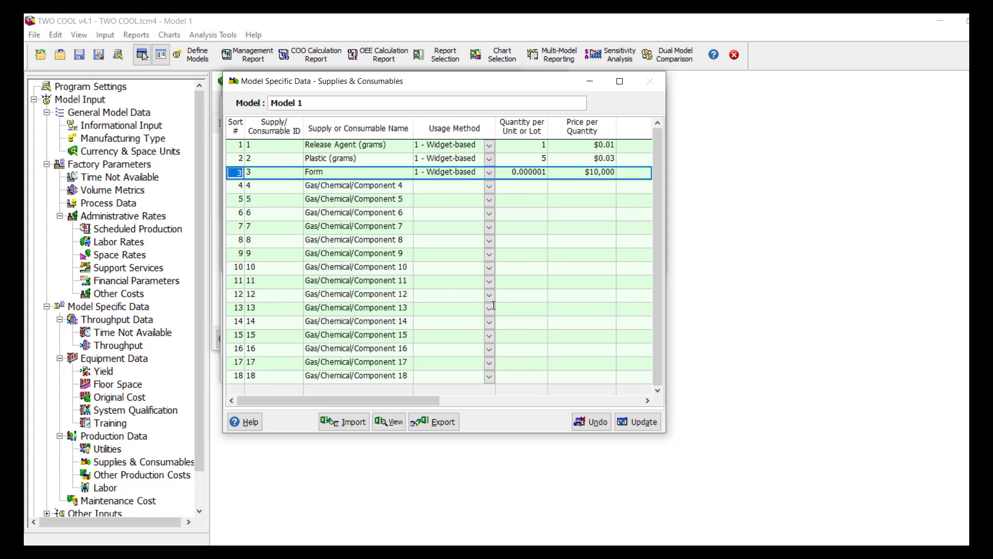
left_click(627, 423)
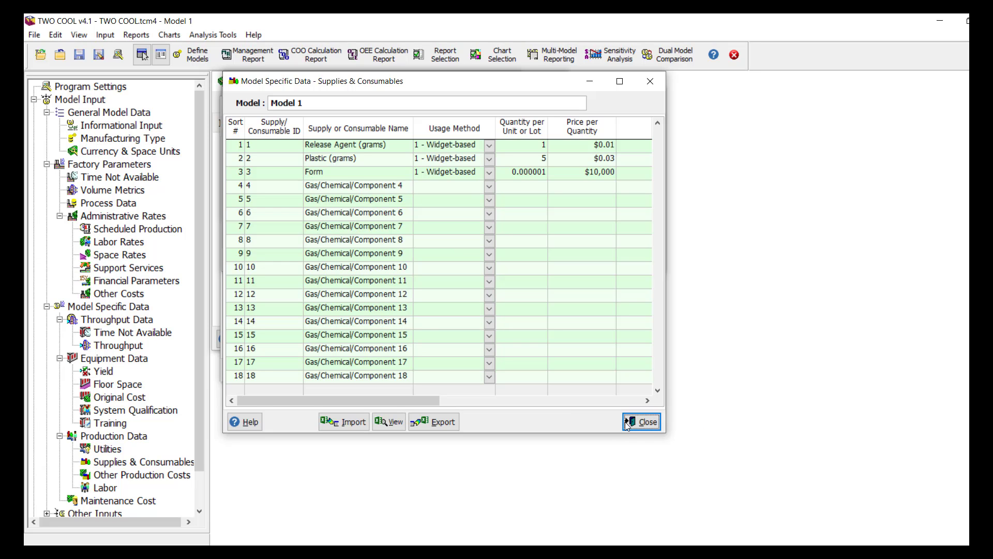
left_click(642, 422)
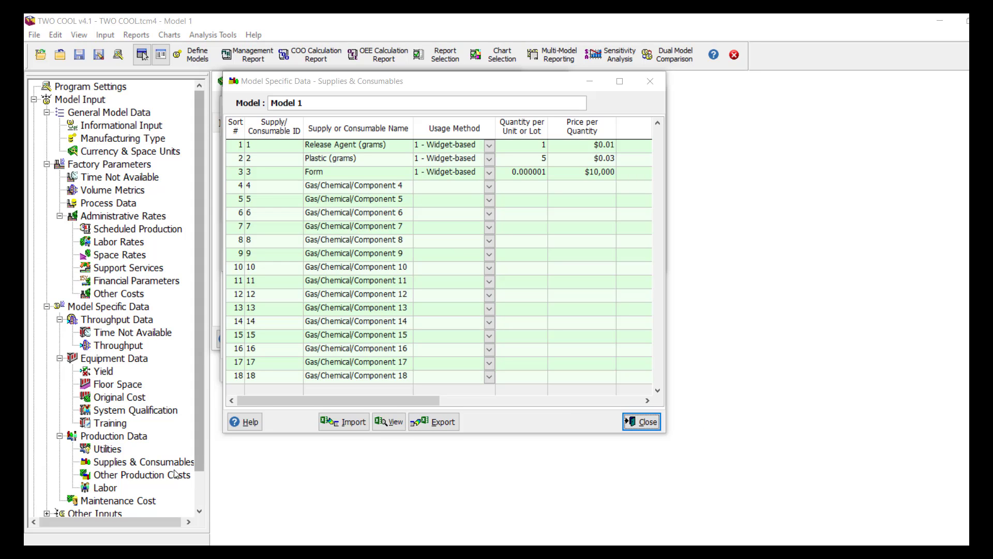
- In the model's other production costs, set the test units to 7 widgets per system per week
left_click(155, 475)
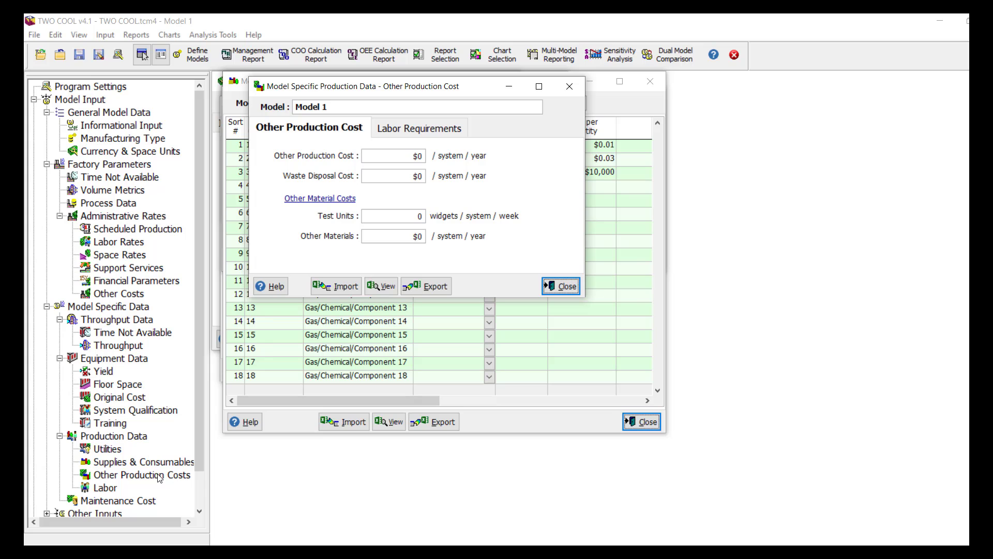
left_click(372, 215)
left_click_drag(371, 215, 483, 219)
type("7 .")
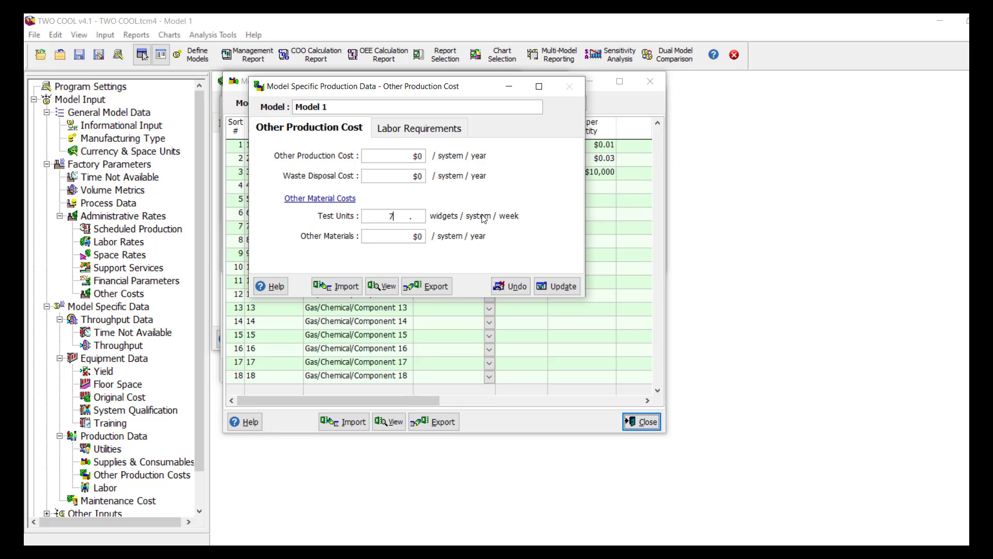
key("Tab")
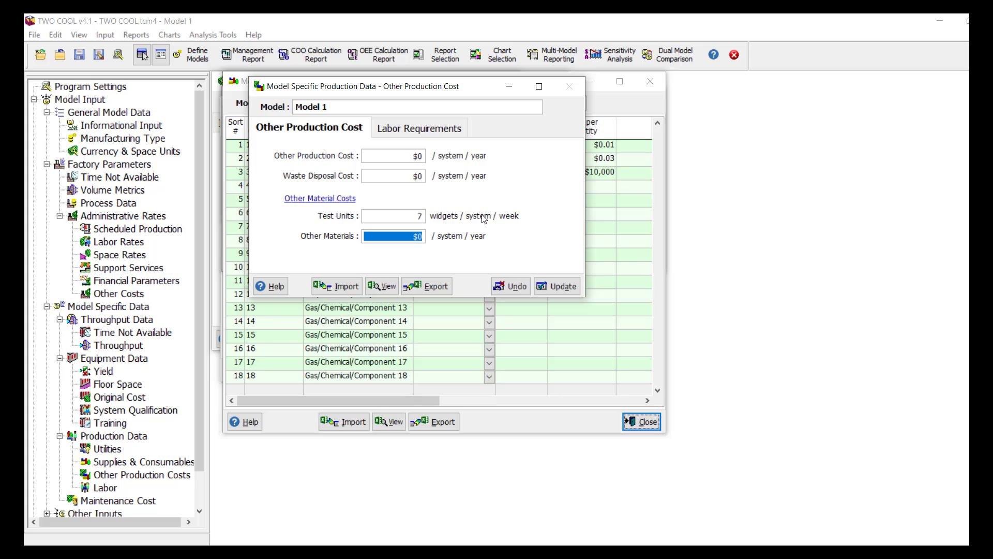
- In the labor requirements, set 1 system per operator and 8 hours per week each for engineers and supervision, and save the data
left_click(422, 134)
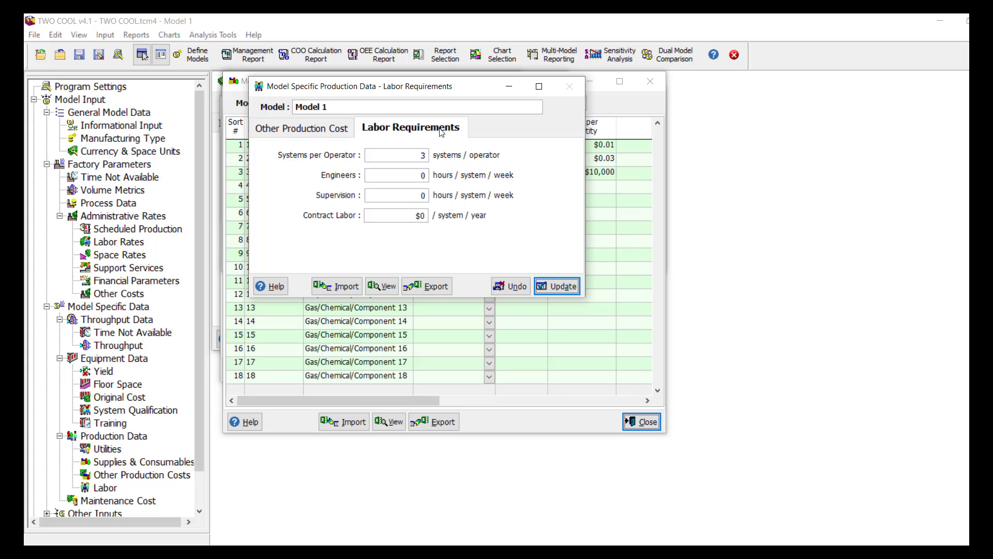
left_click(374, 154)
type("1 .")
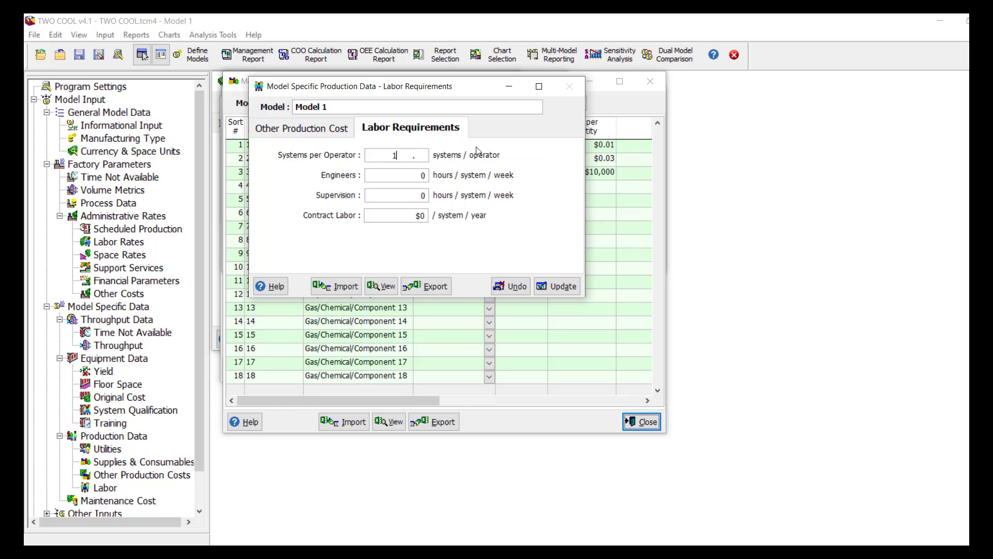
key("Tab")
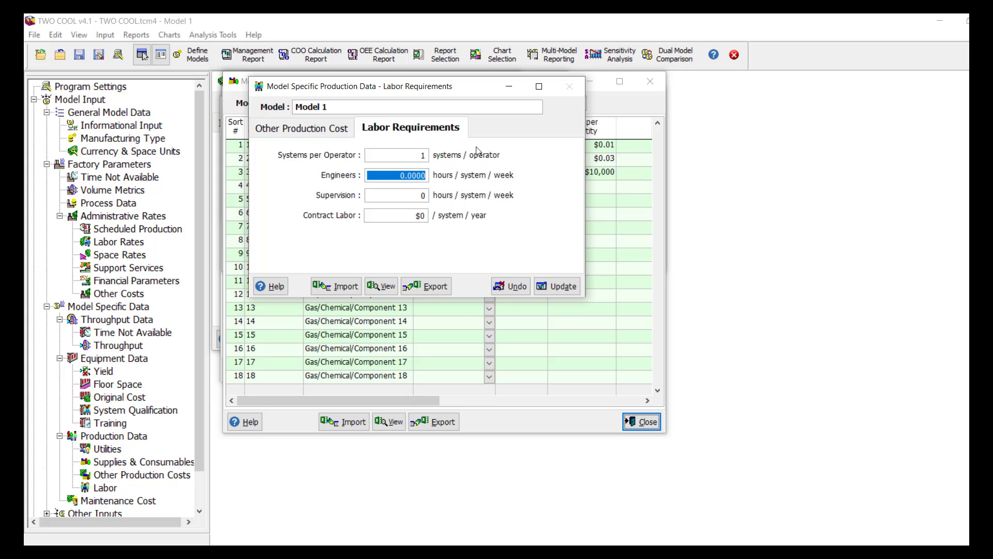
type("8")
key("Tab")
type("8")
key("Tab")
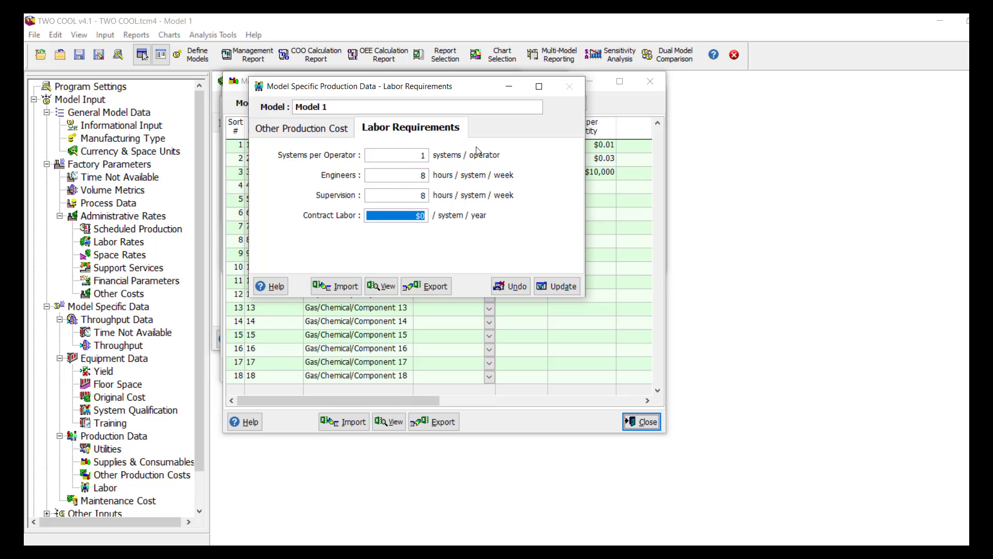
left_click(543, 290)
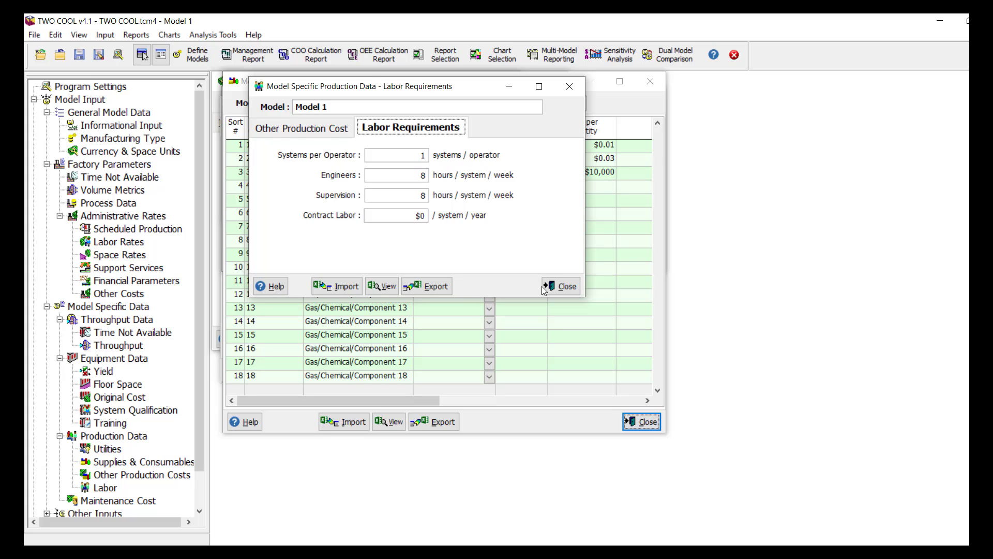
left_click(557, 287)
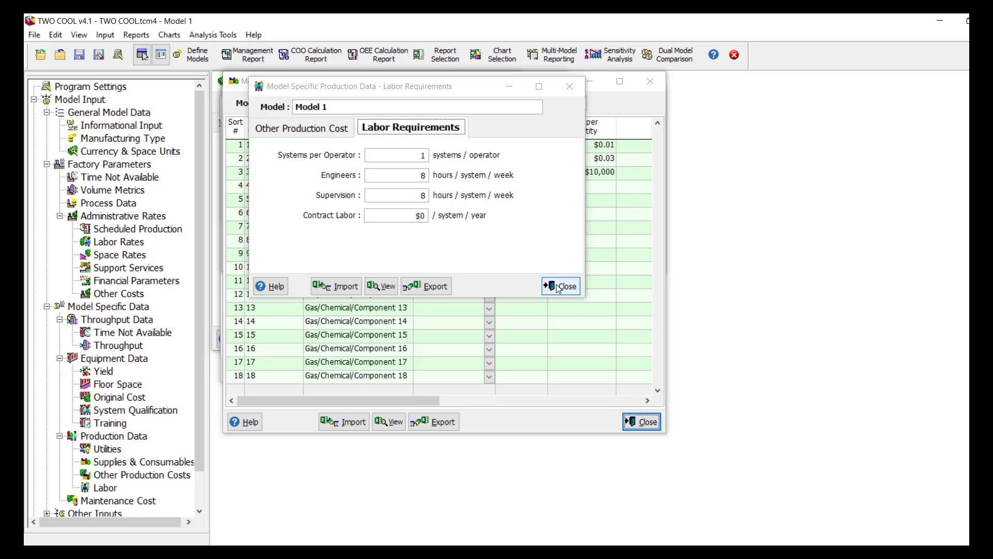
- In the model's maintenance cost data, set the scheduled maintenance technicians for shift 2 to 1, and save the change
double_click(140, 502)
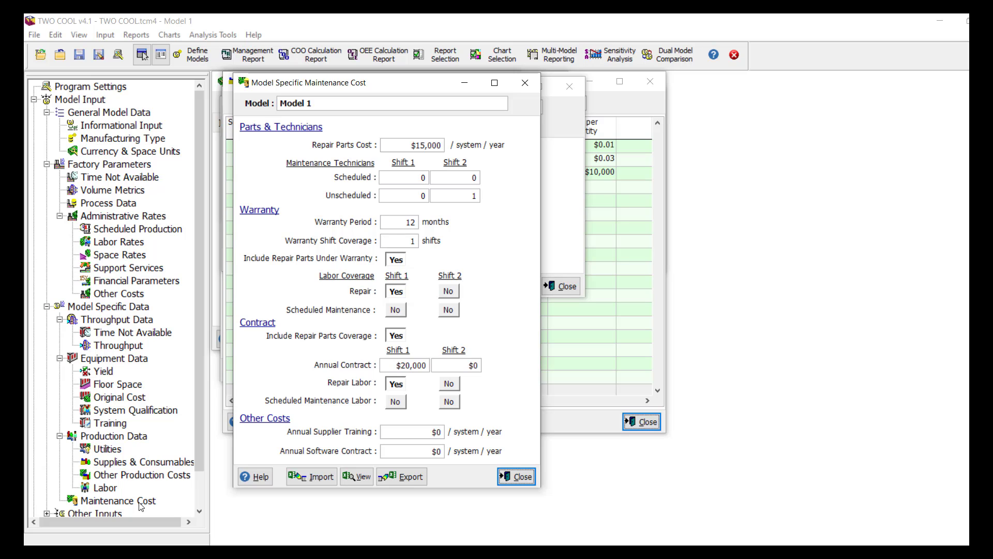
double_click(444, 177)
type("1")
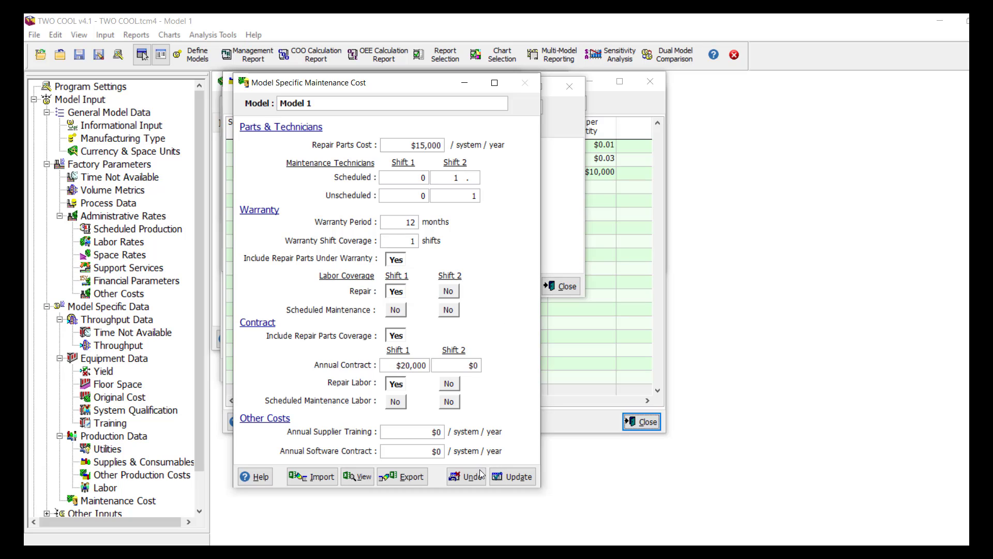
left_click(498, 479)
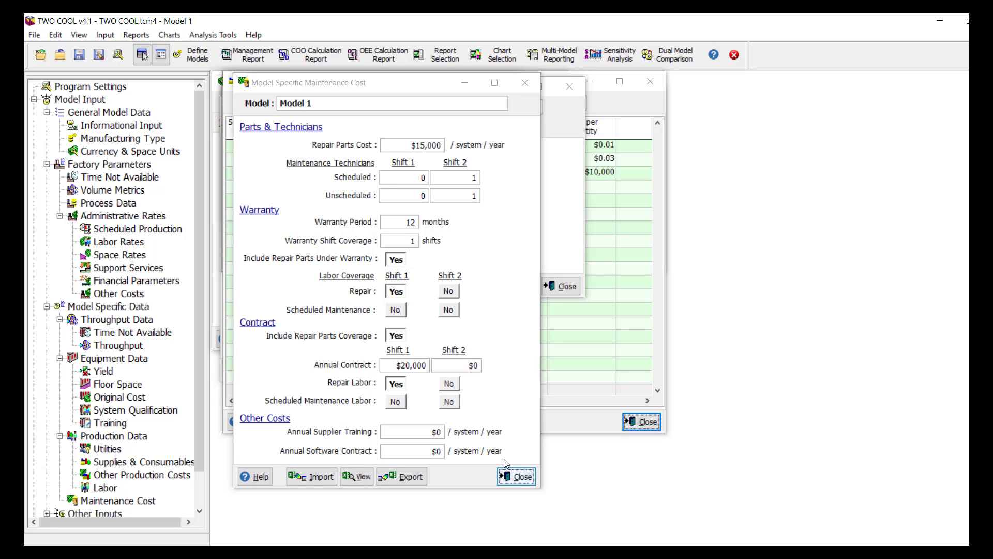
- Generate the Management Report for Model 1 and save the model database
left_click(247, 62)
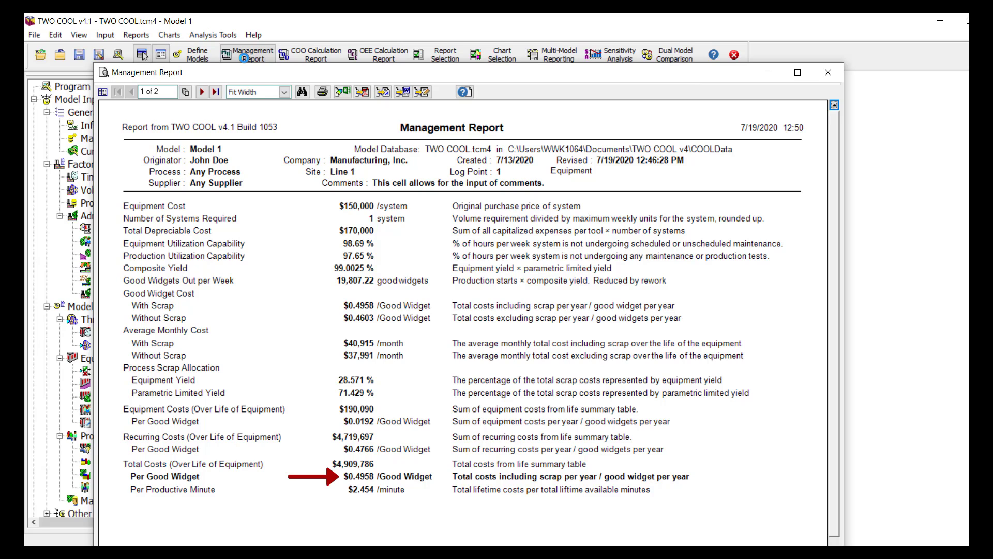
left_click(243, 58)
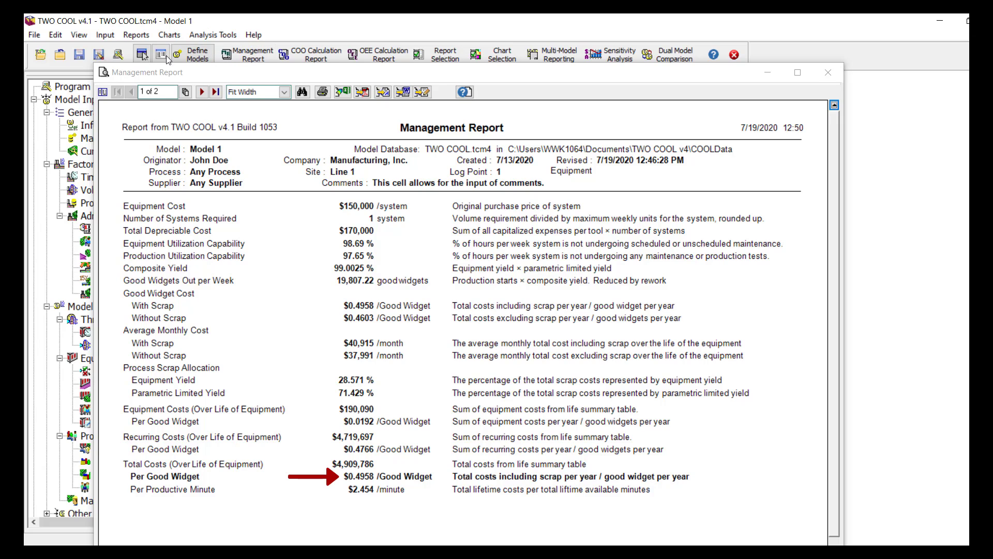
left_click(80, 56)
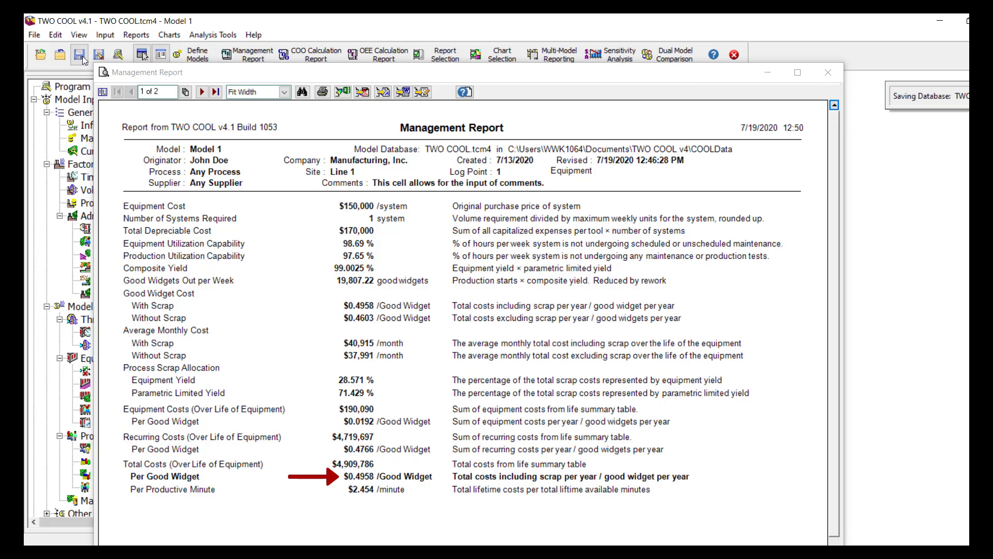